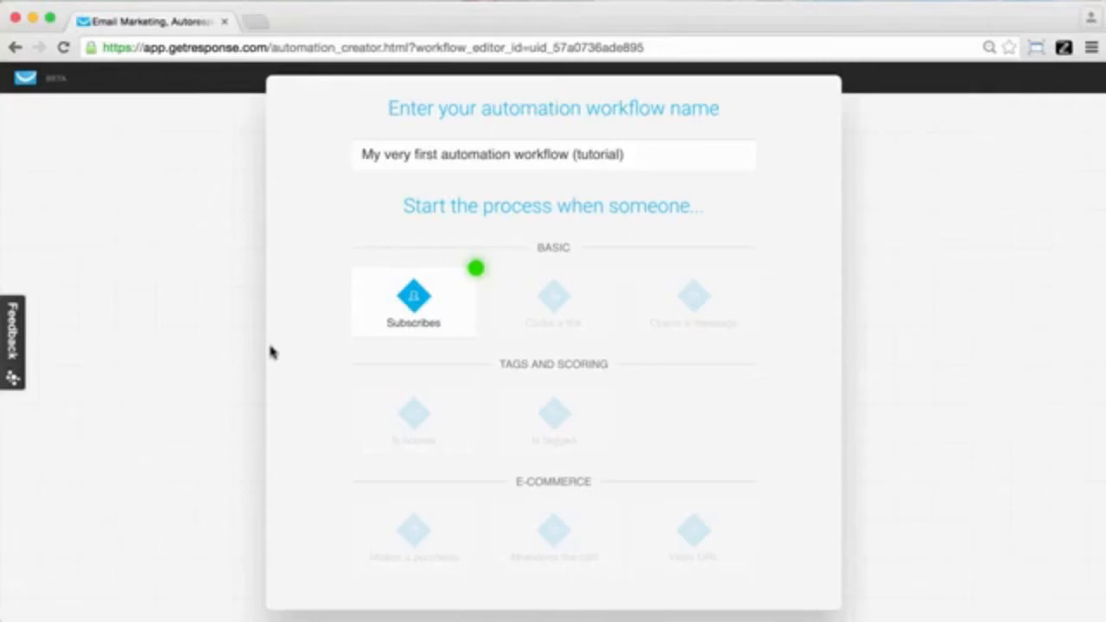
Step: Start the workflow with the Subscribes condition and add a Send message action below it, connected to the condition's positive output
left_click(402, 317)
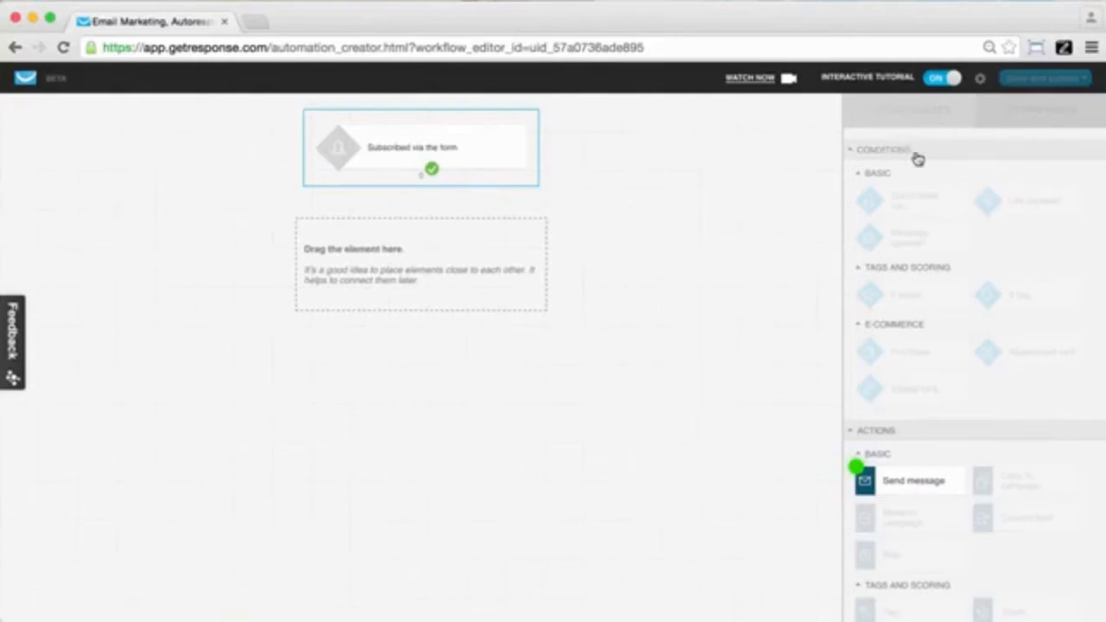
scroll(916, 429, "down", 2)
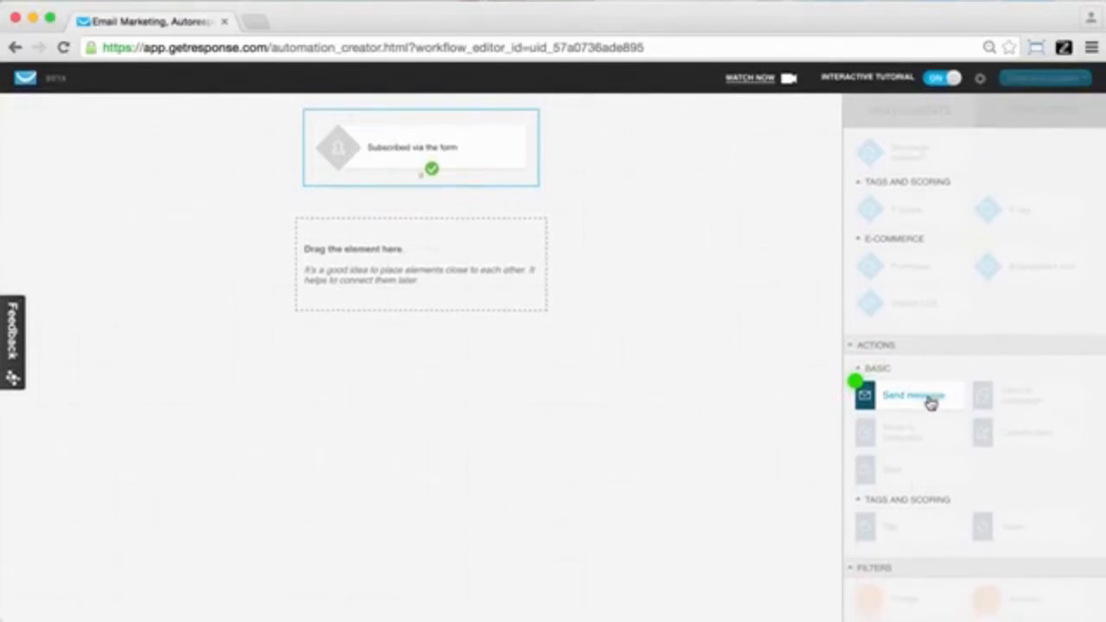
left_click_drag(930, 405, 800, 353)
left_click_drag(714, 319, 416, 231)
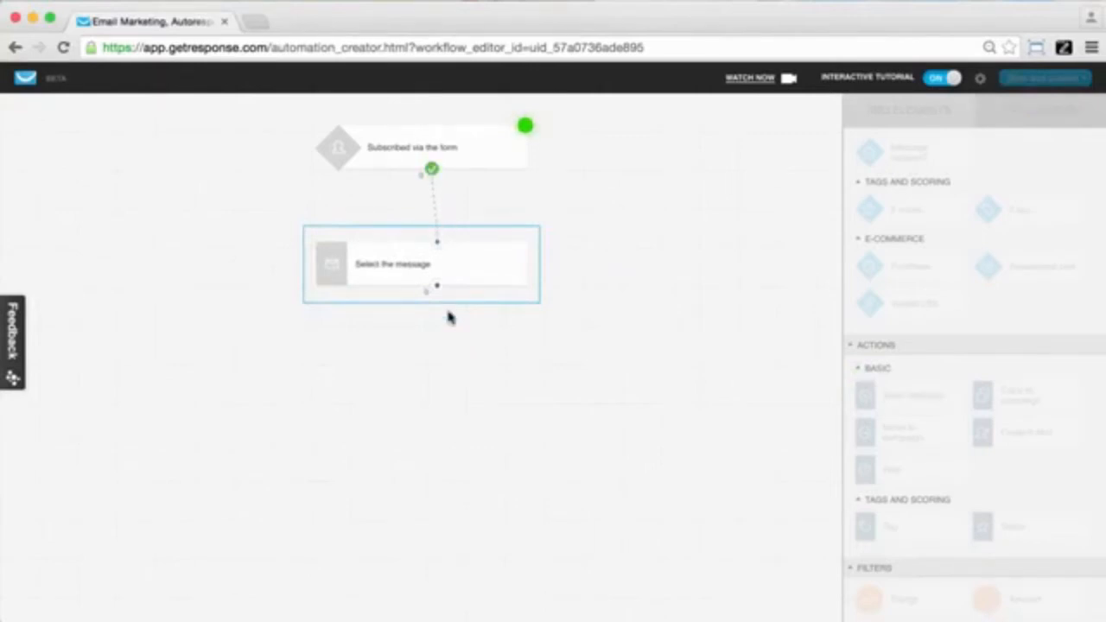
left_click_drag(437, 245, 432, 171)
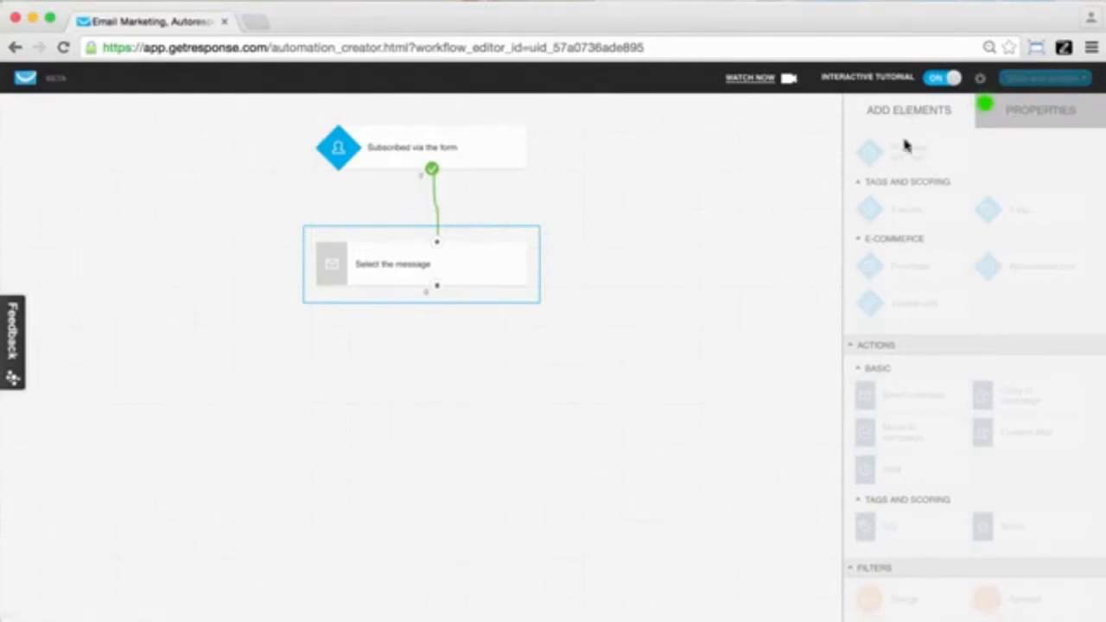
Step: Set the Send message action to send the automation message "Tutorial message"
left_click(1049, 119)
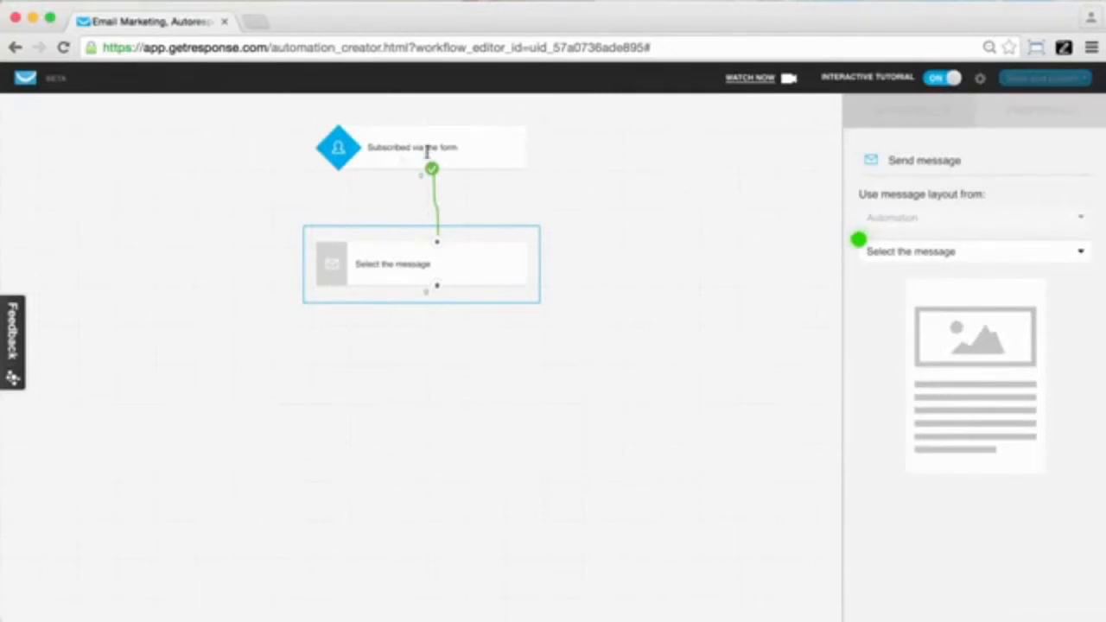
left_click(1002, 257)
left_click(917, 292)
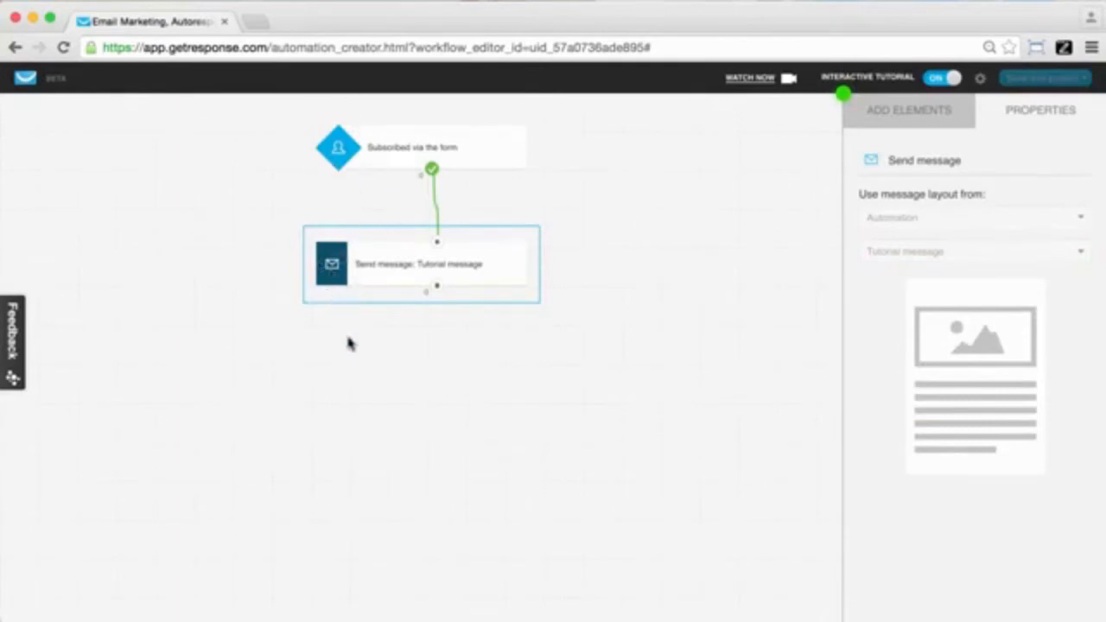
Step: Add a Message opened condition connected below the Send message action, and a Link clicked condition connected to its positive output
left_click(926, 123)
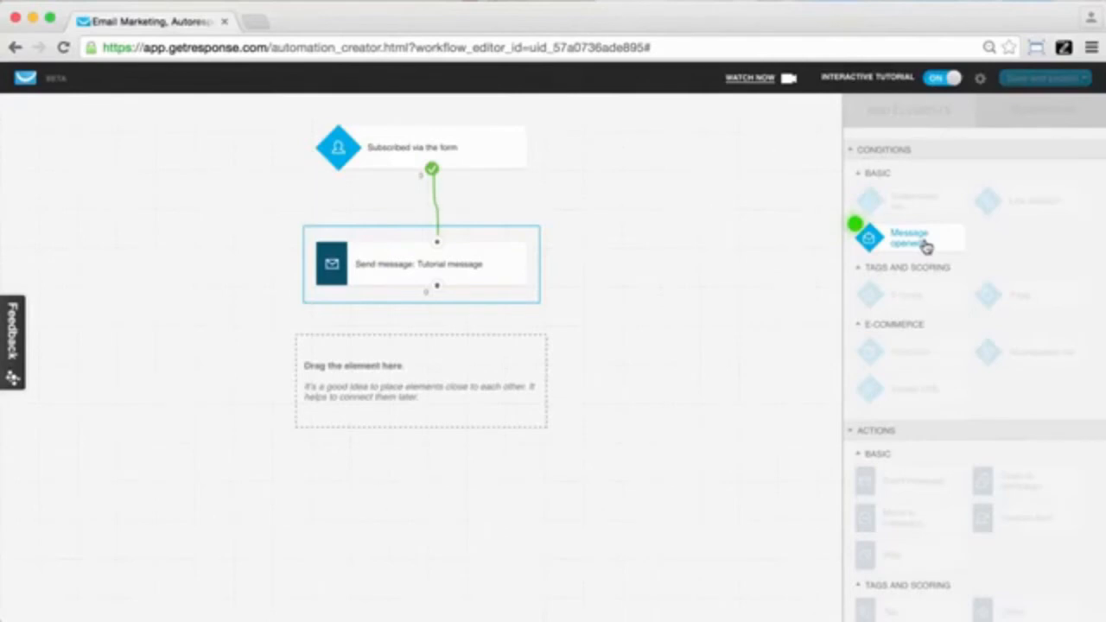
left_click_drag(924, 246, 445, 345)
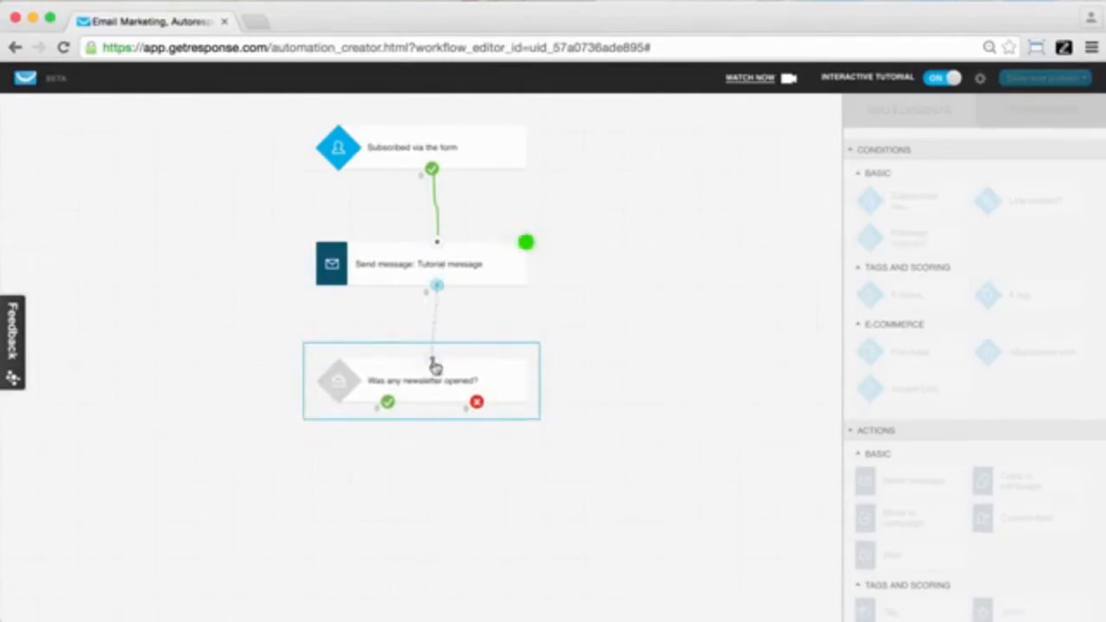
left_click_drag(432, 361, 438, 287)
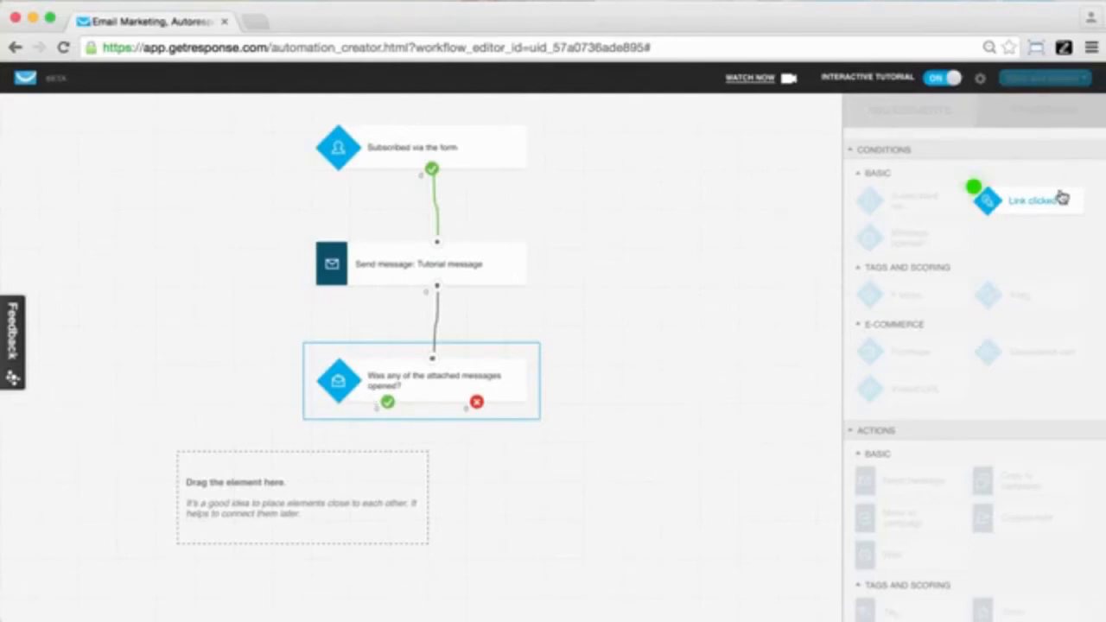
left_click_drag(1061, 191, 302, 478)
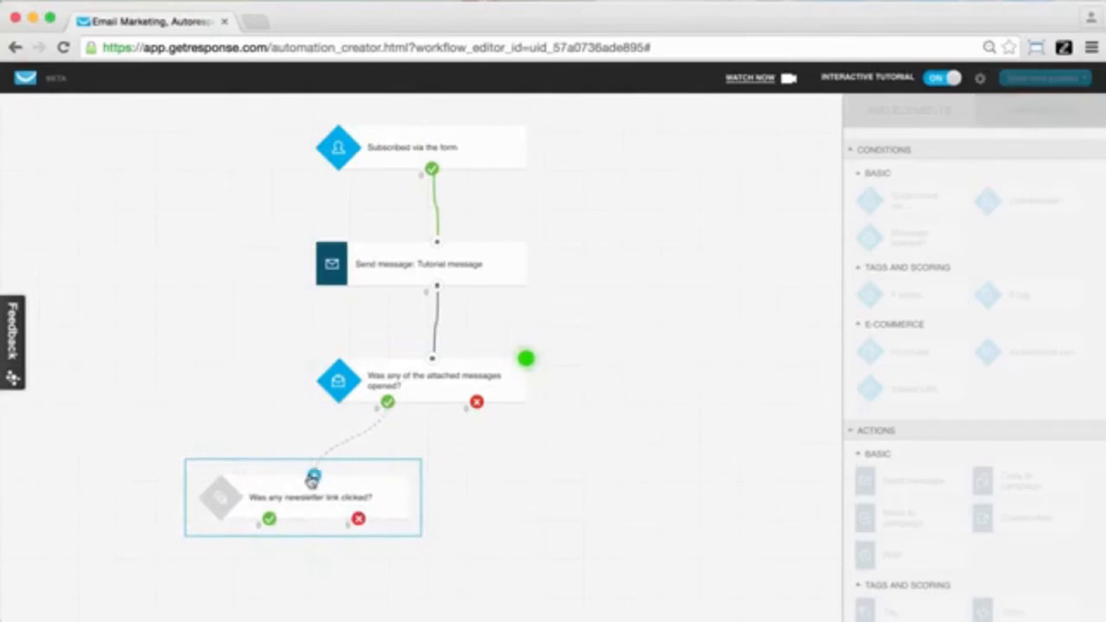
left_click_drag(313, 477, 390, 409)
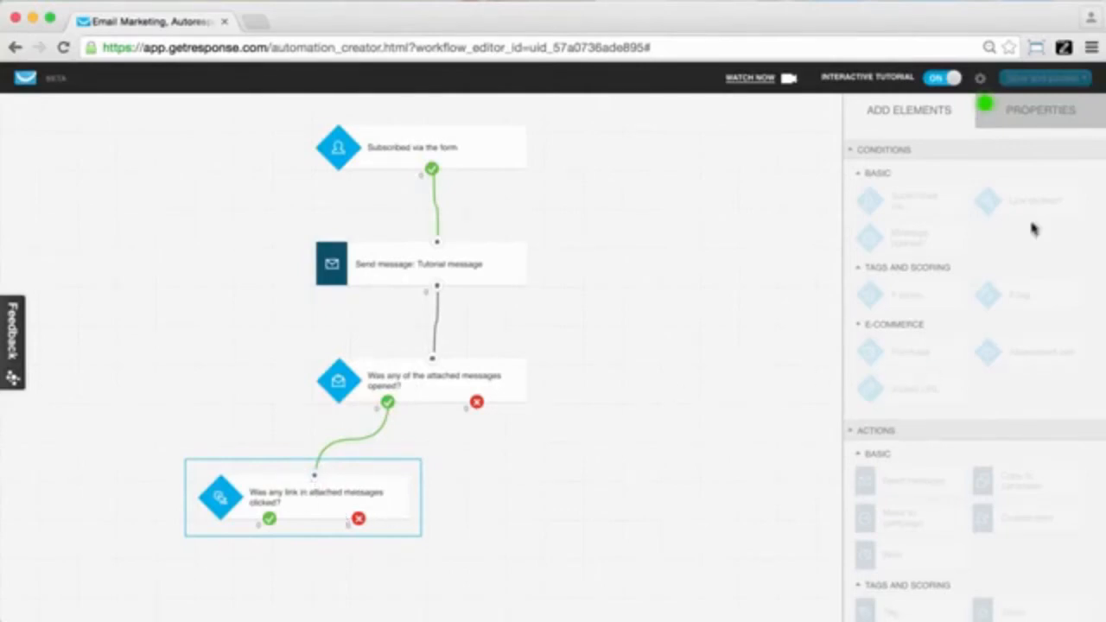
left_click(1000, 117)
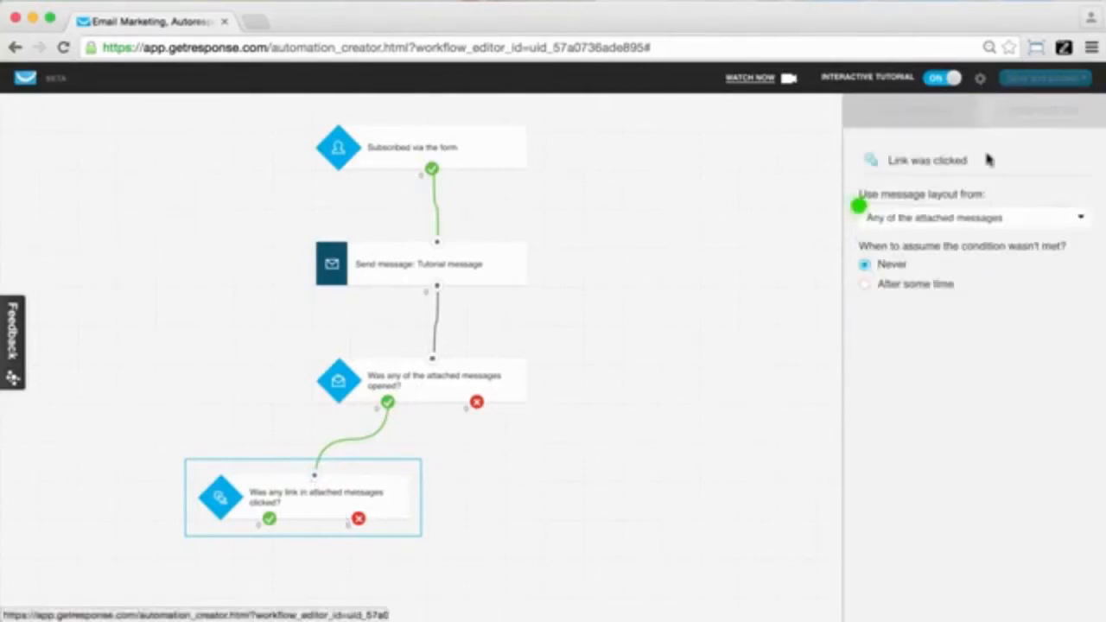
left_click(945, 221)
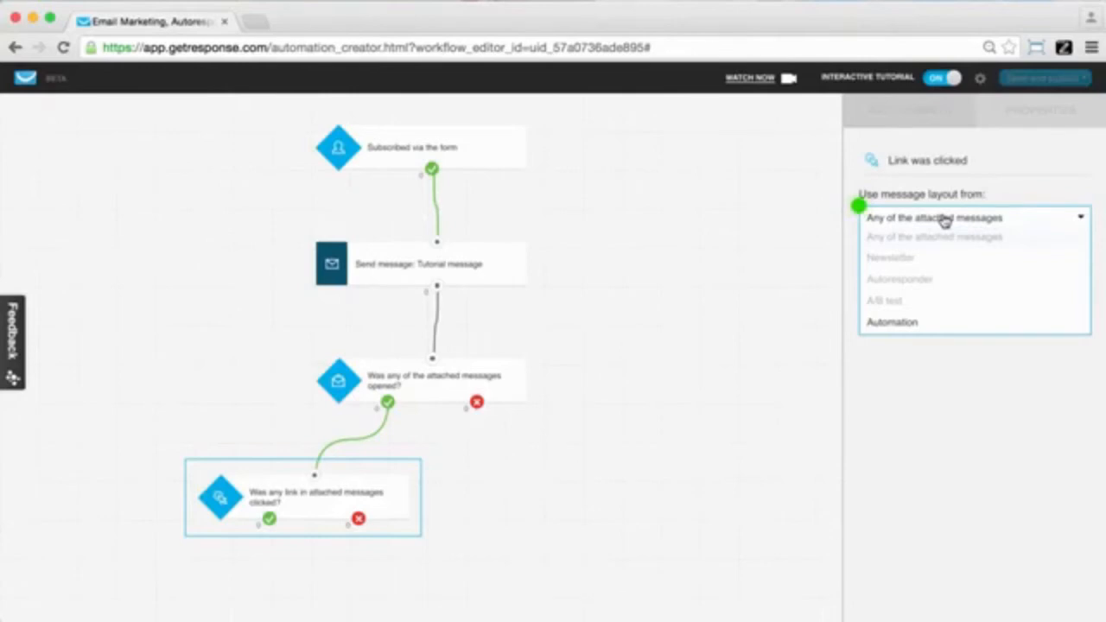
left_click(890, 325)
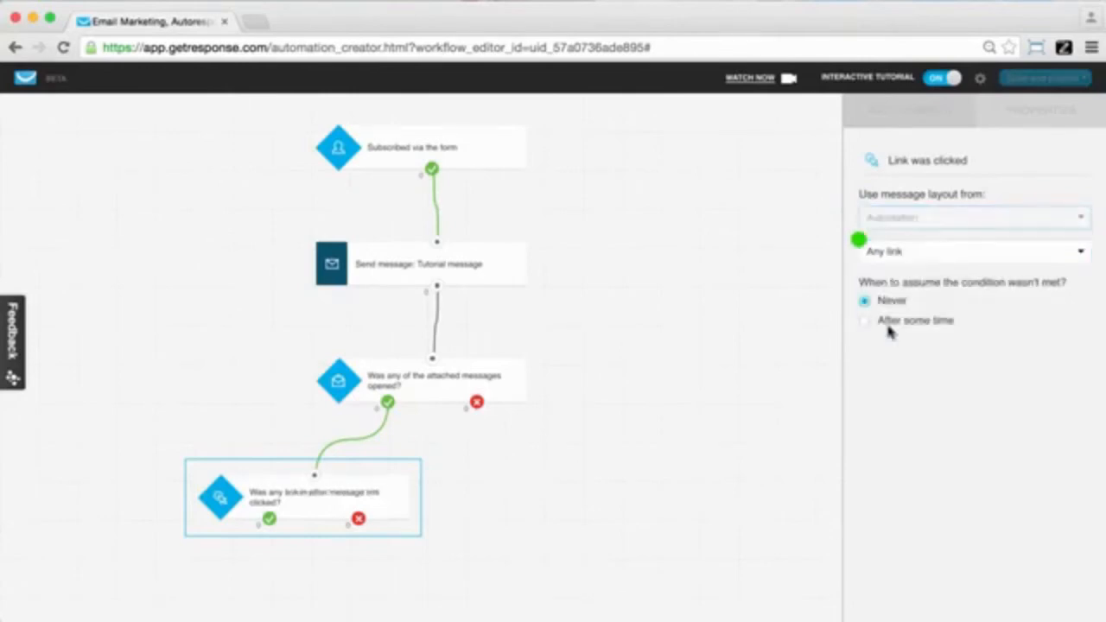
left_click(947, 259)
left_click(931, 314)
left_click(954, 312)
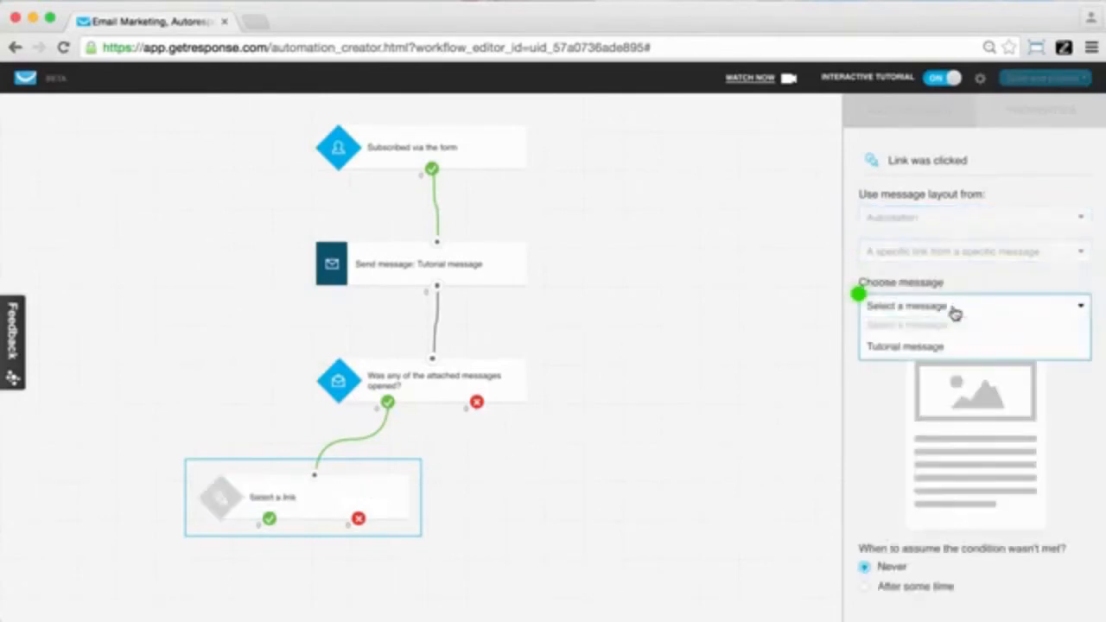
left_click(898, 347)
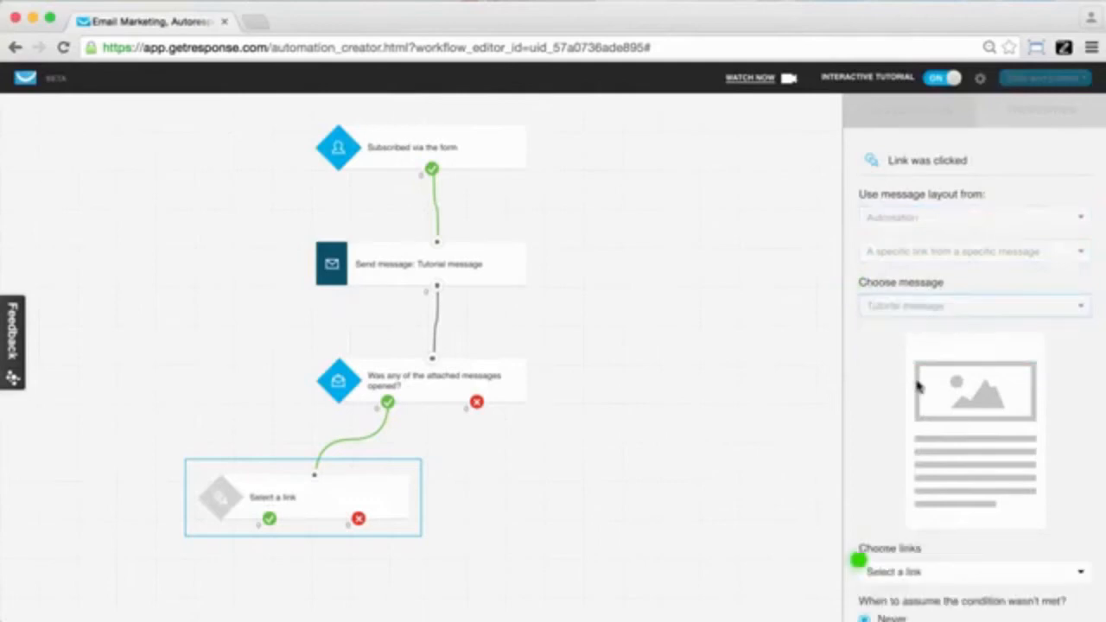
scroll(958, 432, "down", 2)
left_click(927, 520)
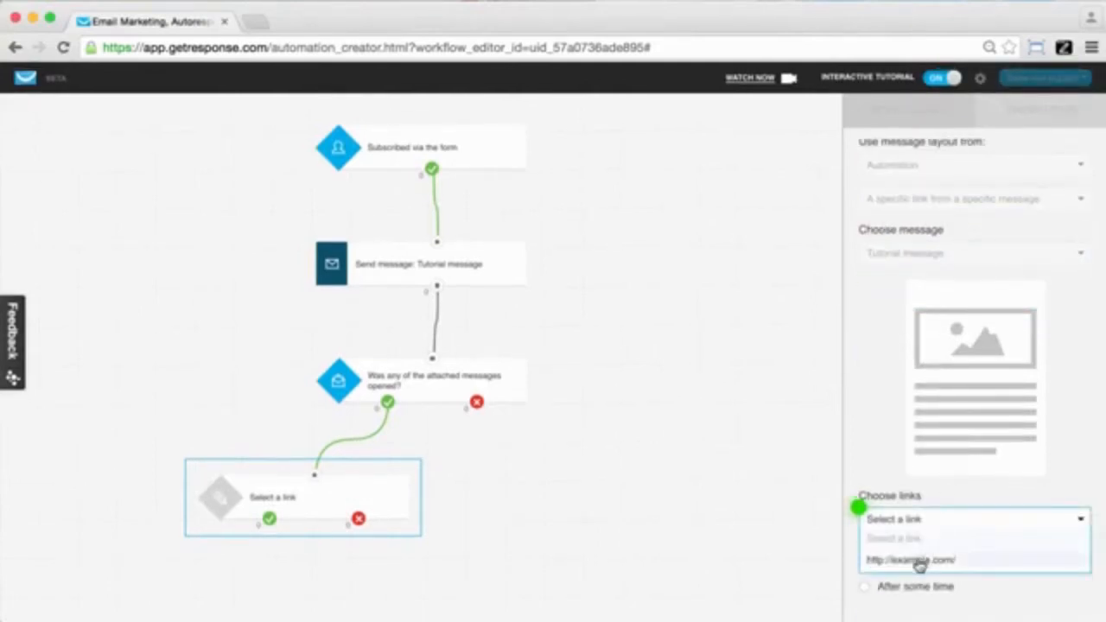
left_click(917, 560)
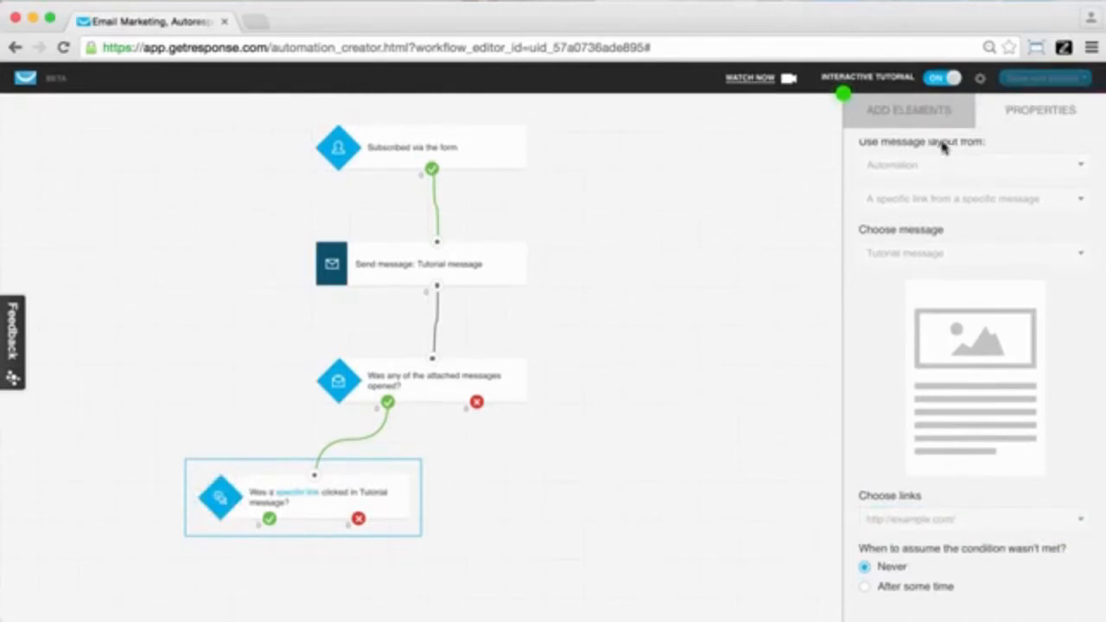
Step: Add a Tag action beside the link condition and connect it to the negative output of the message-opened condition
left_click(929, 119)
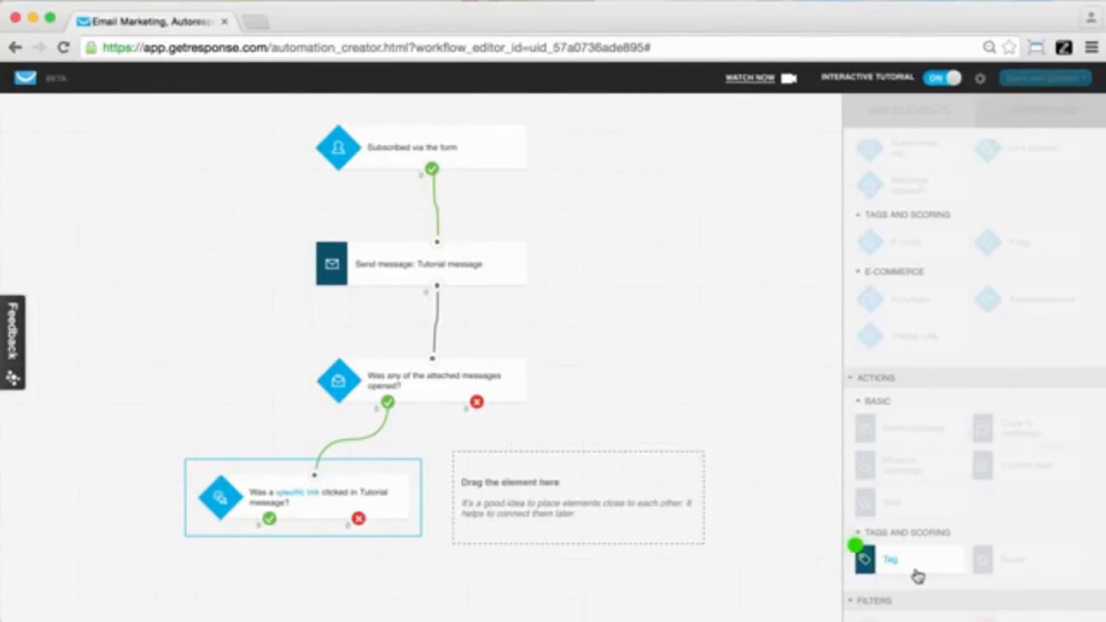
left_click_drag(917, 576, 570, 460)
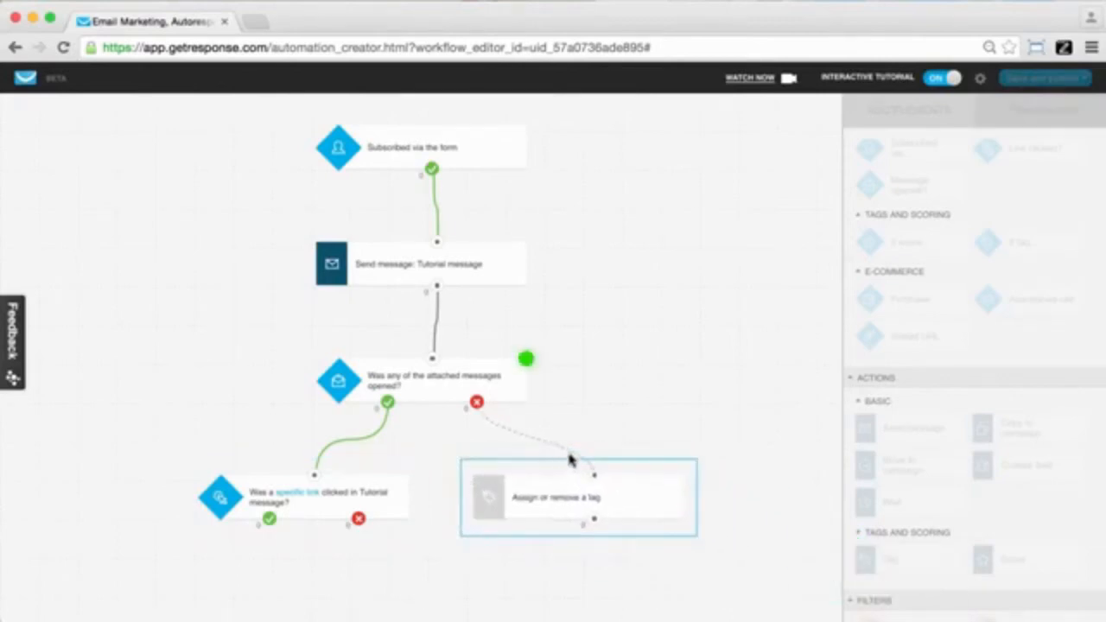
left_click_drag(594, 475, 478, 404)
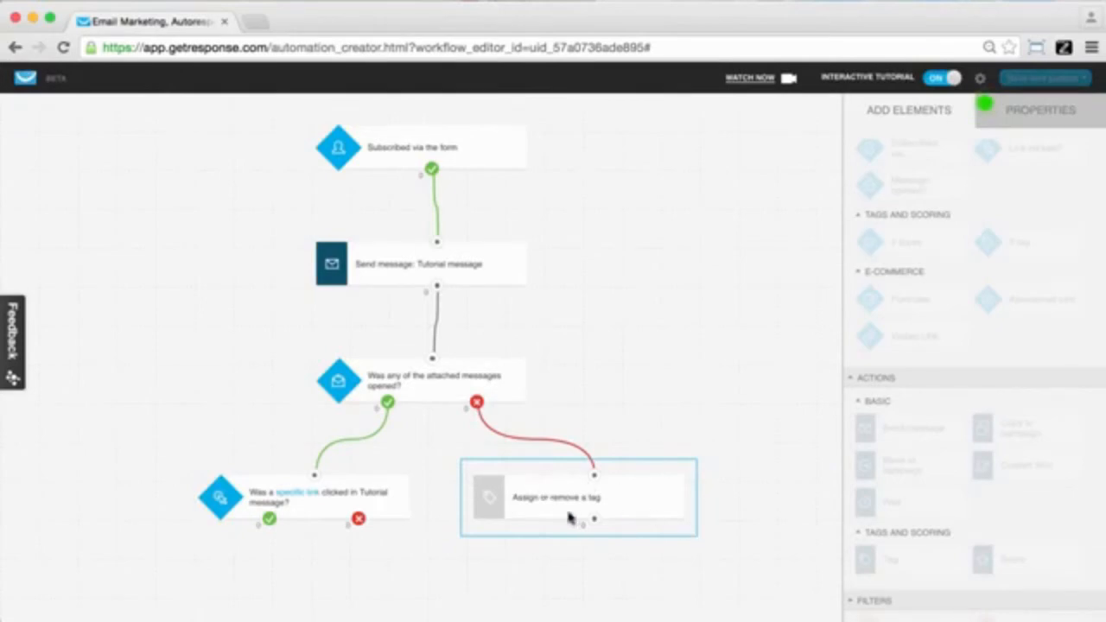
Step: Create a new tag named inactive_7 and assign it in the Tag action
left_click(1037, 121)
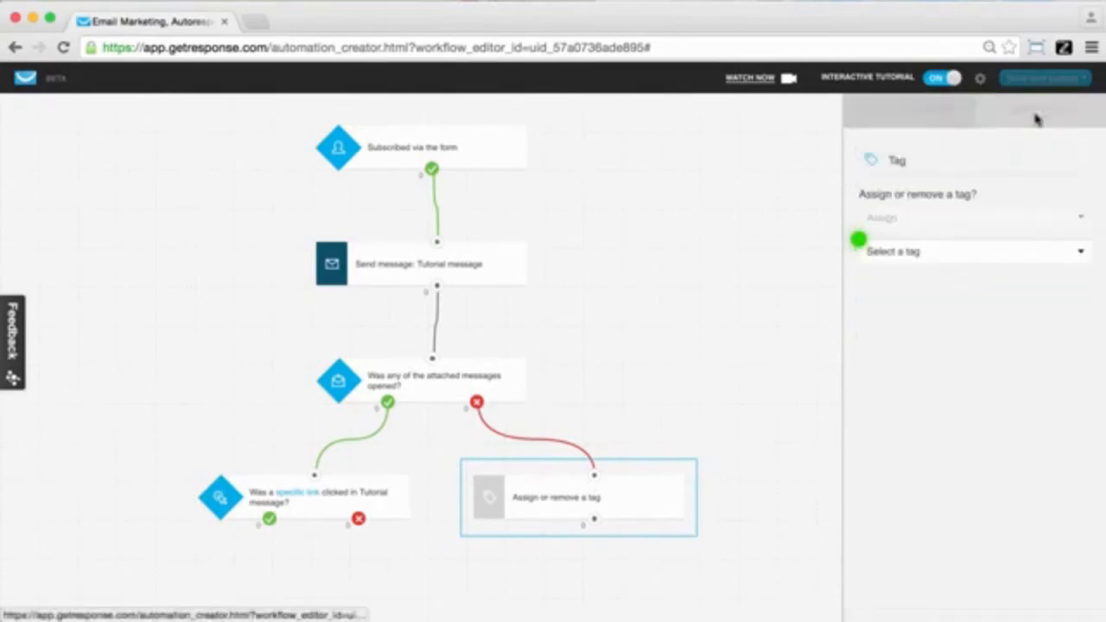
left_click(931, 250)
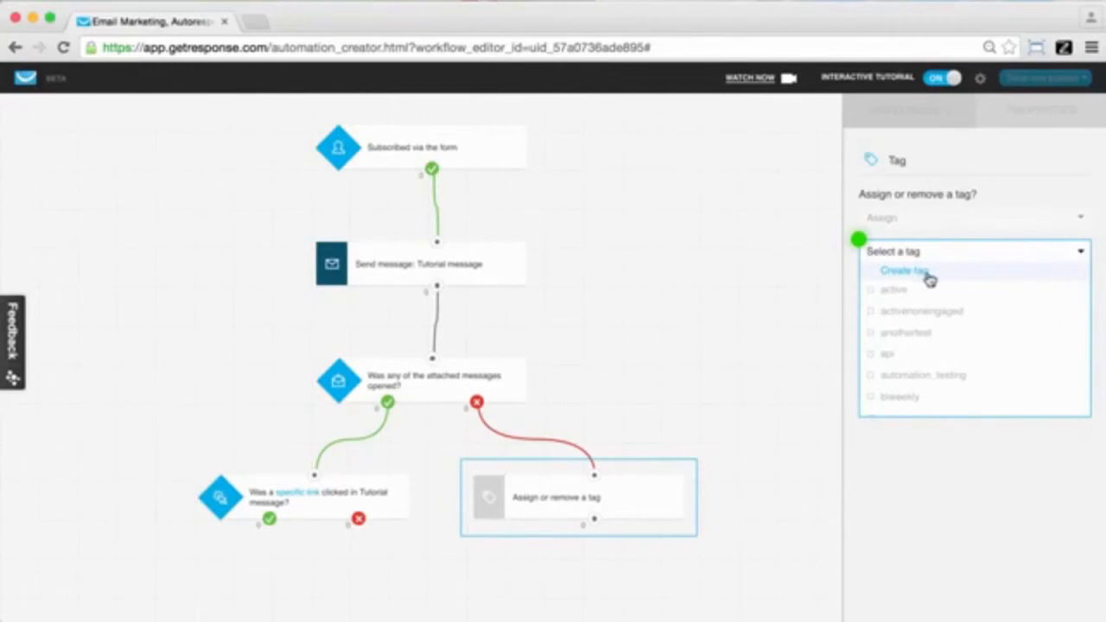
scroll(938, 355, "down", 5)
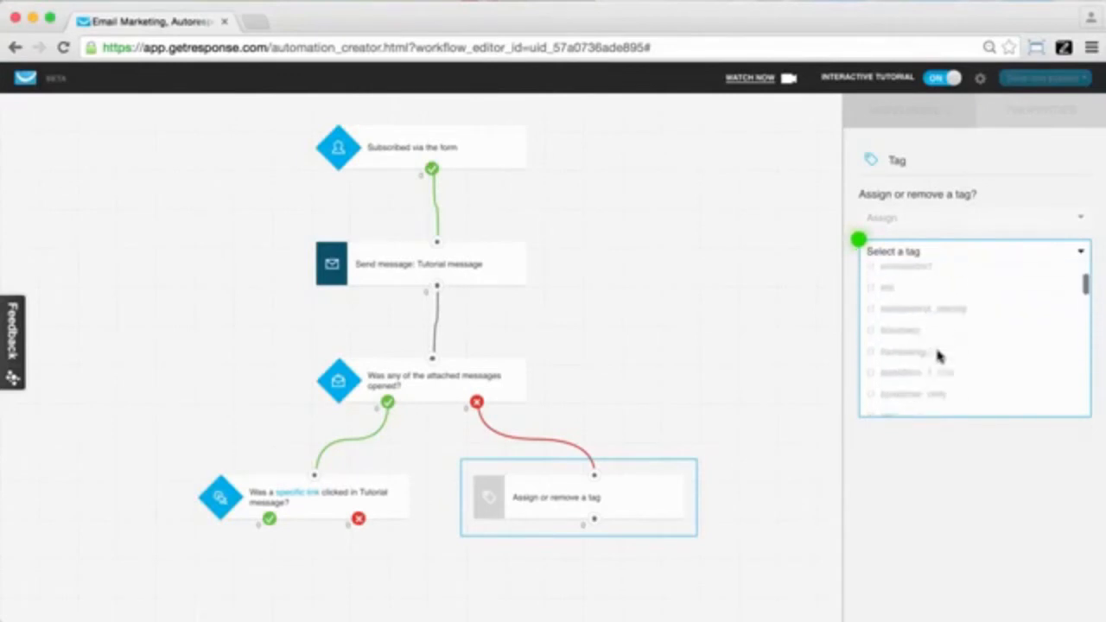
scroll(938, 355, "up", 5)
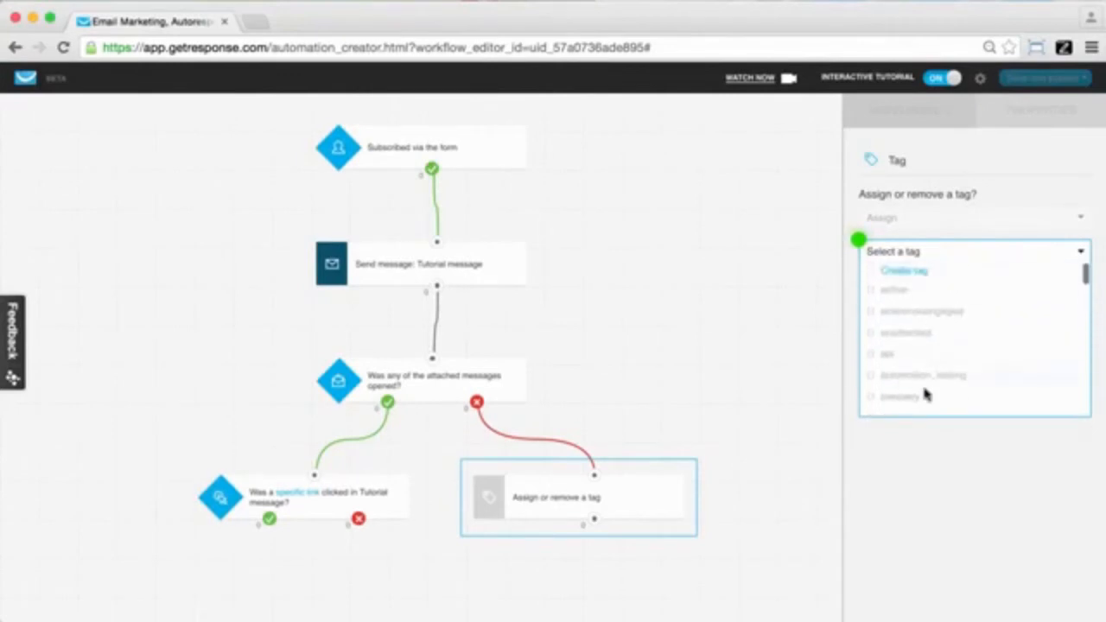
left_click(922, 273)
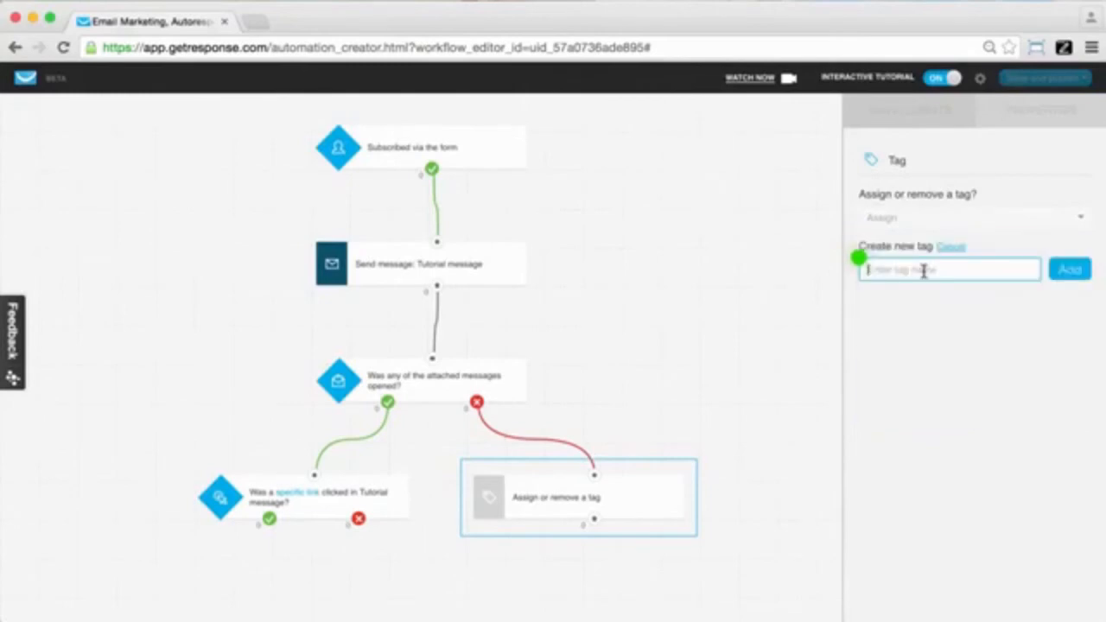
type("inactive_7")
left_click(1083, 284)
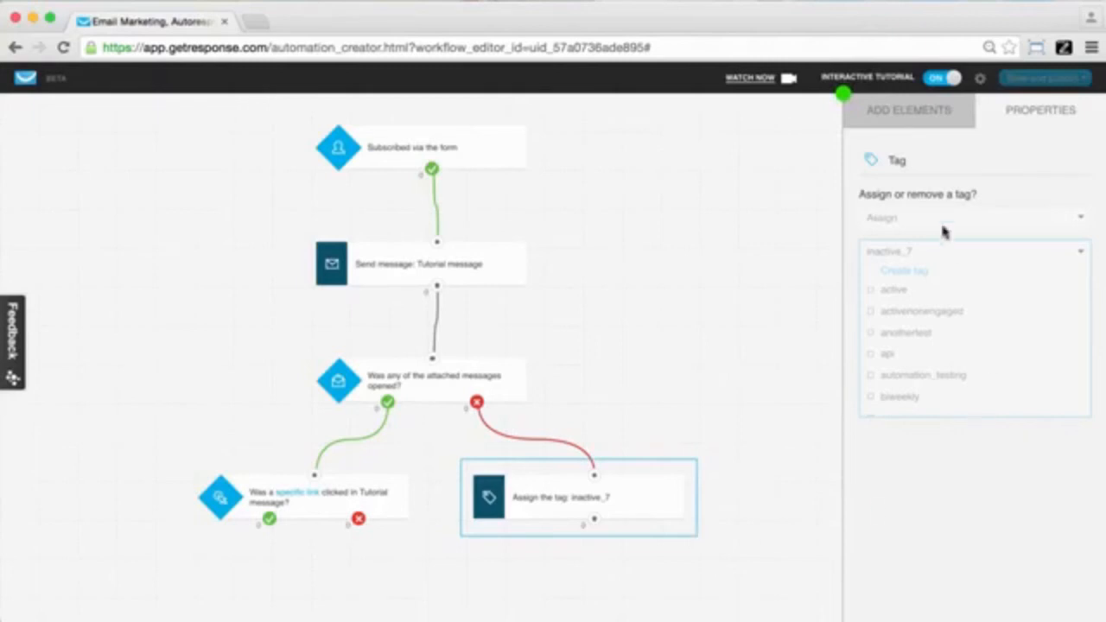
Step: Add a Score action below the link condition and connect it to that condition's positive output
left_click(909, 126)
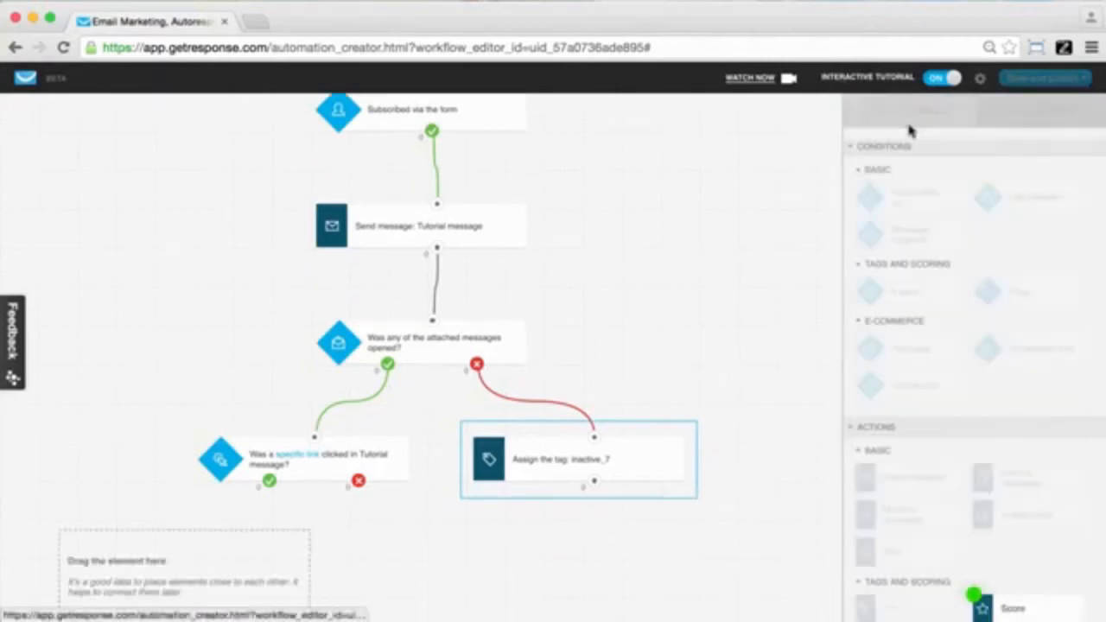
scroll(745, 362, "down", 1)
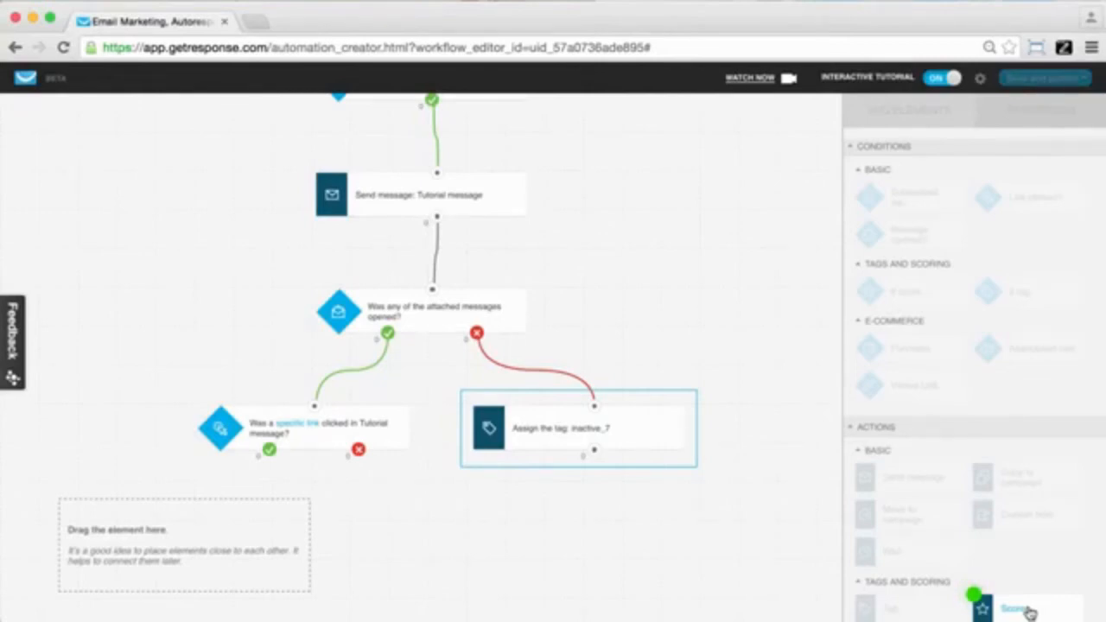
left_click_drag(1029, 613, 198, 513)
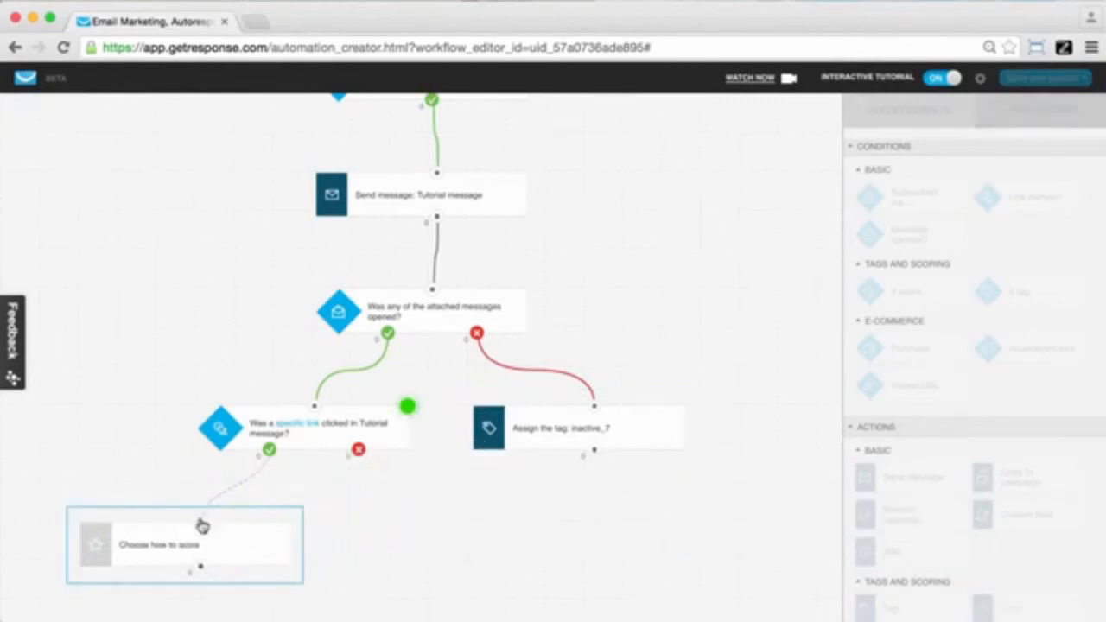
left_click_drag(200, 521, 269, 455)
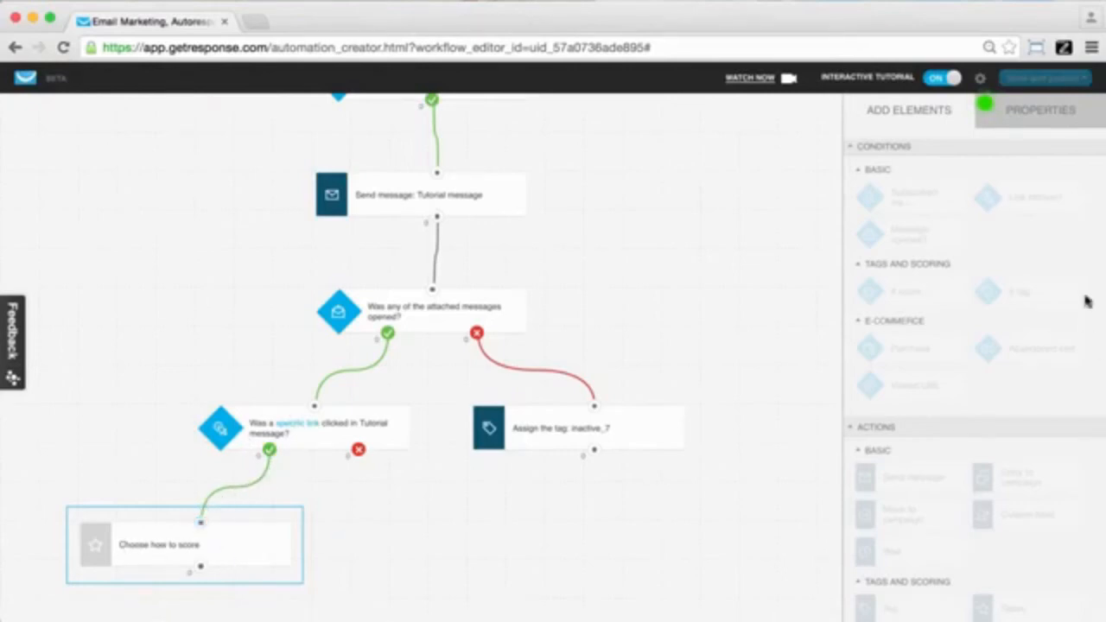
Step: Set the Score action to add 100 points, and return to the list of workflow elements
left_click(1064, 121)
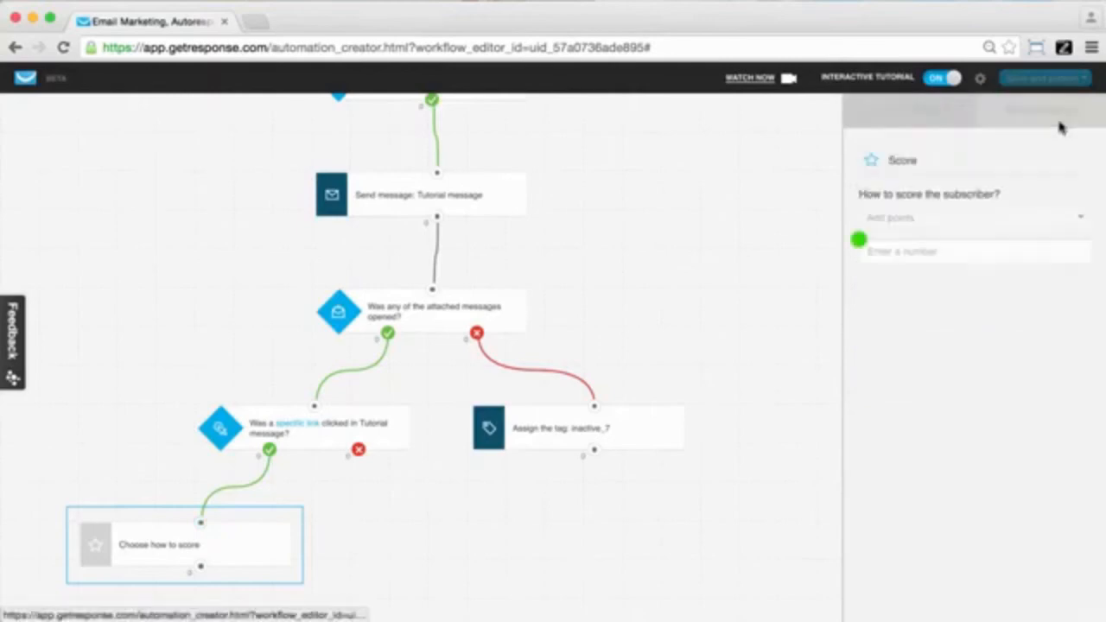
left_click(893, 246)
type("100")
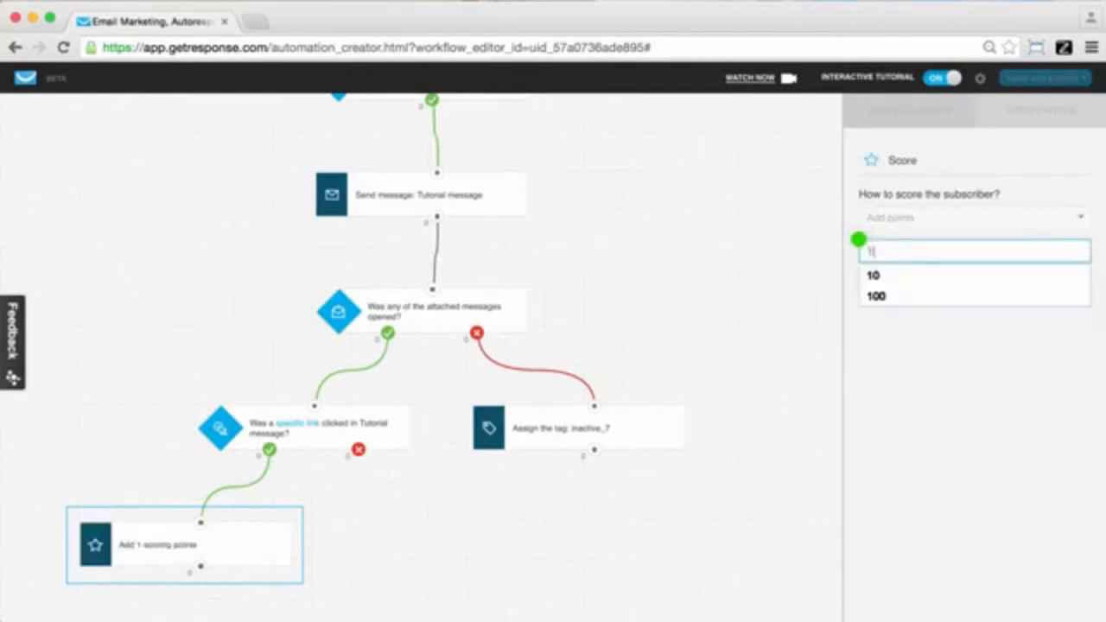
left_click(924, 296)
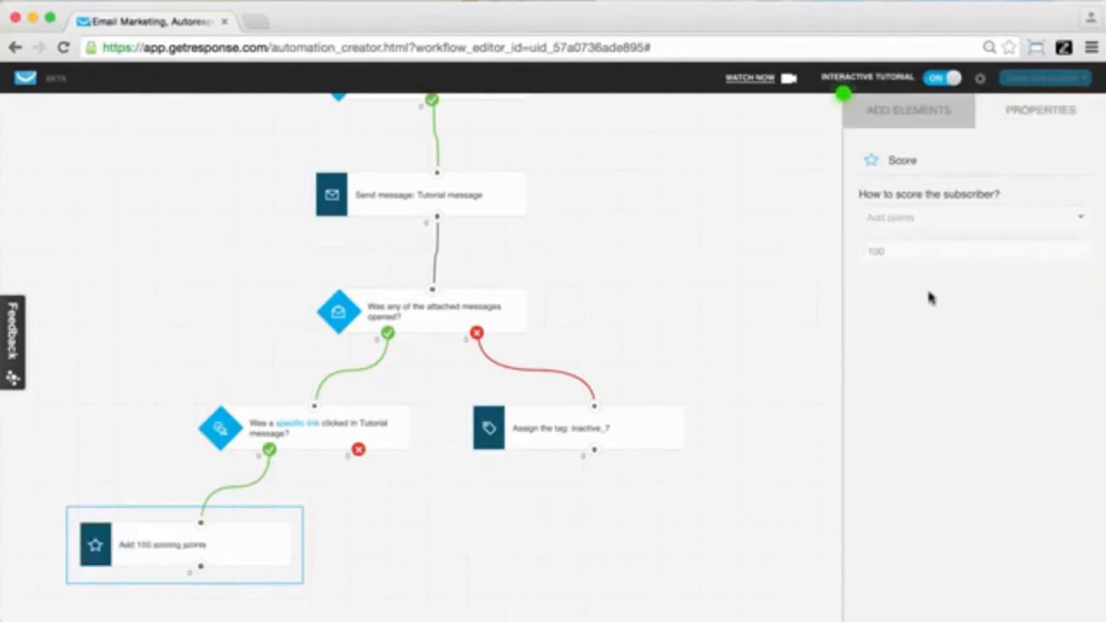
left_click(903, 112)
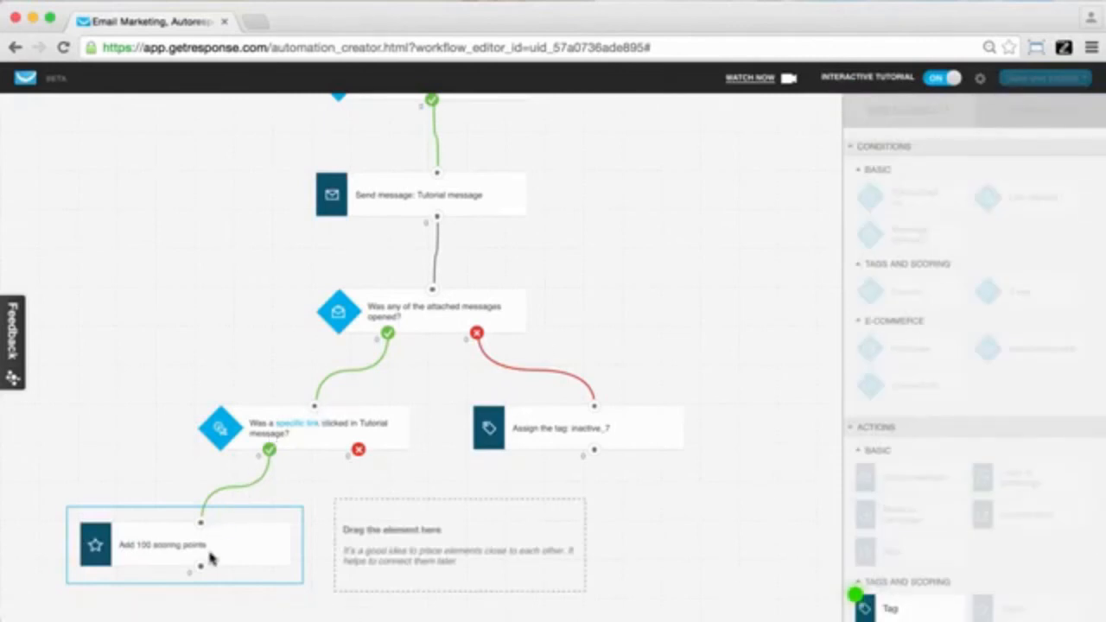
Step: Add a Tag action beside the Score action and connect it to the negative output of the link condition
scroll(983, 526, "down", 2)
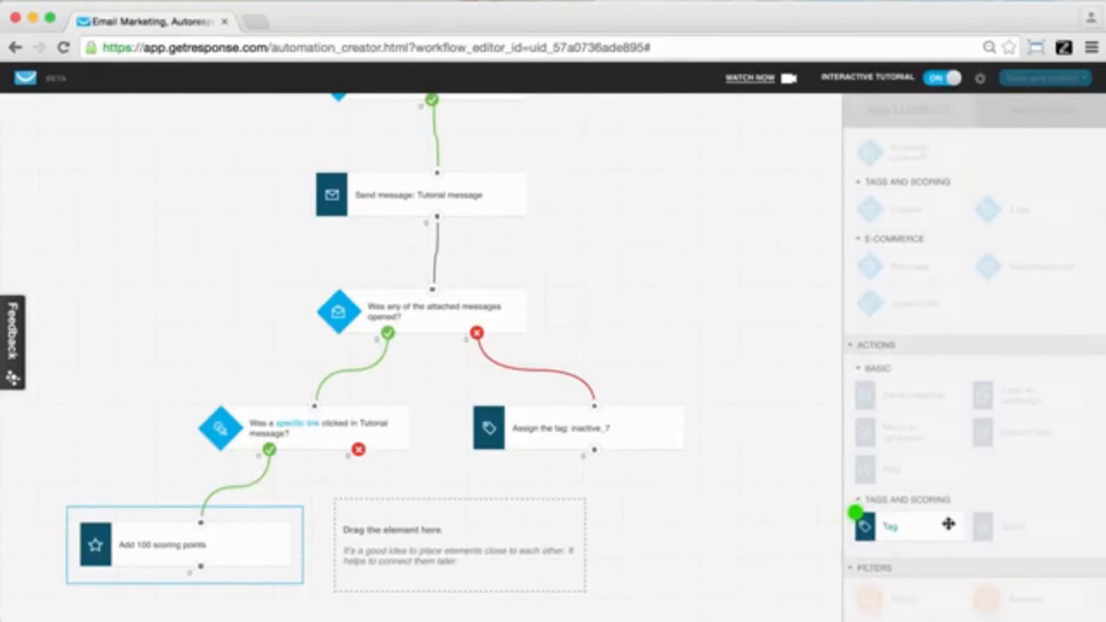
left_click_drag(947, 524, 447, 513)
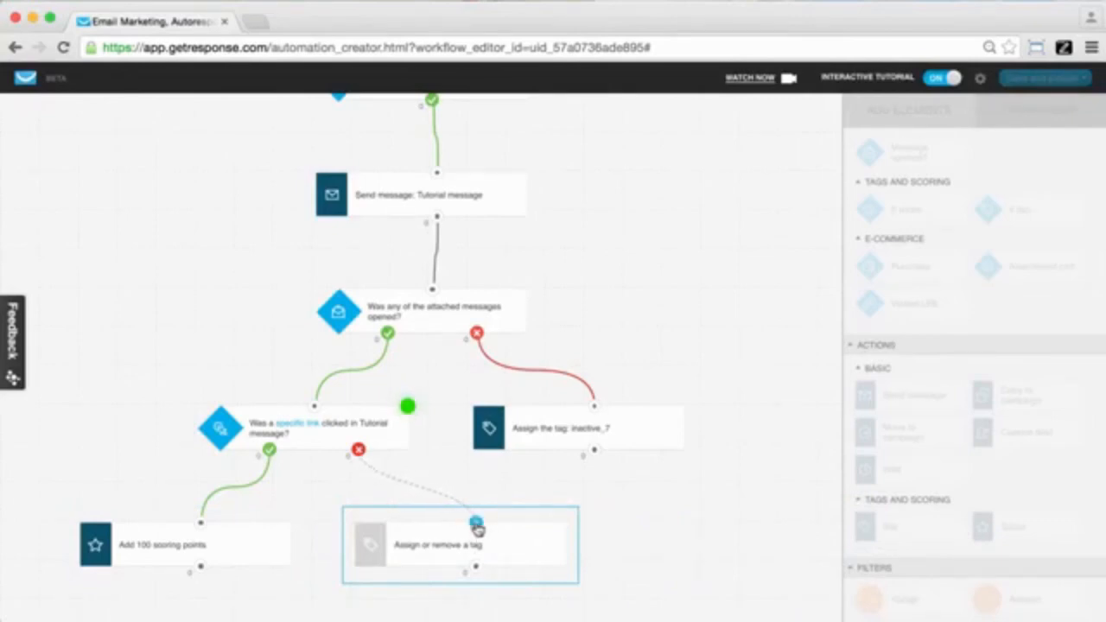
left_click_drag(476, 524, 359, 451)
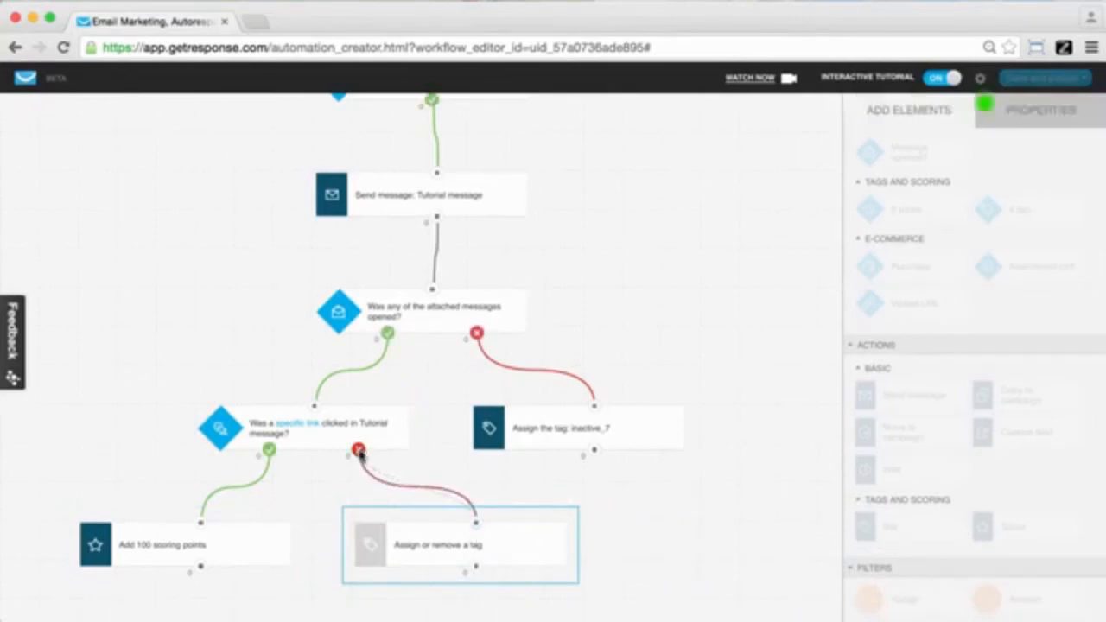
Step: Set the new Tag action to assign the existing tag not_engaged
left_click(1041, 124)
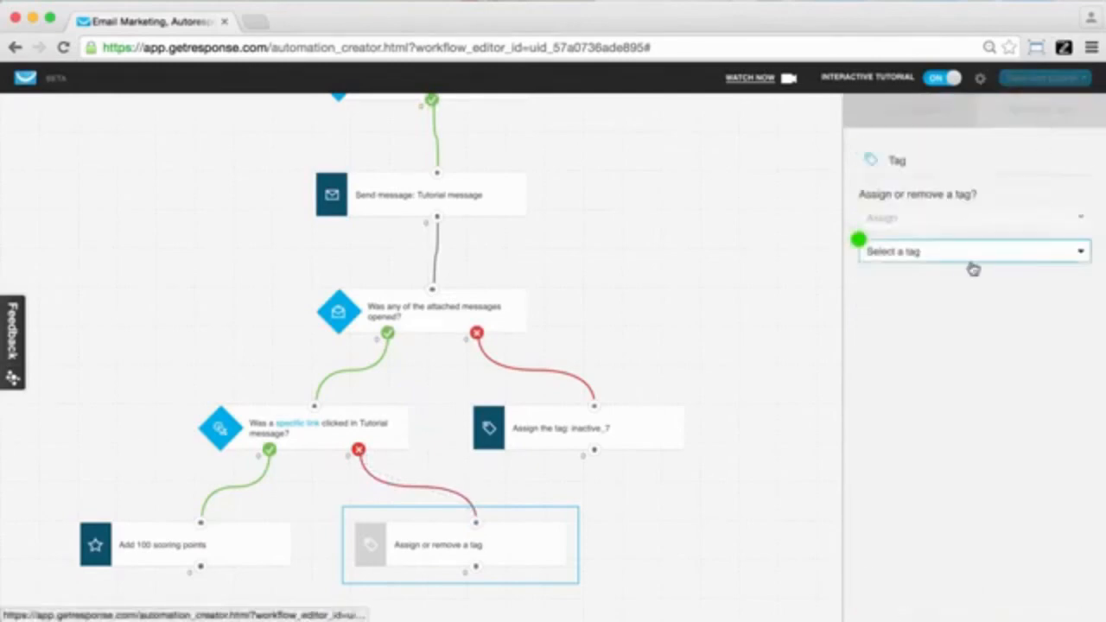
left_click(950, 256)
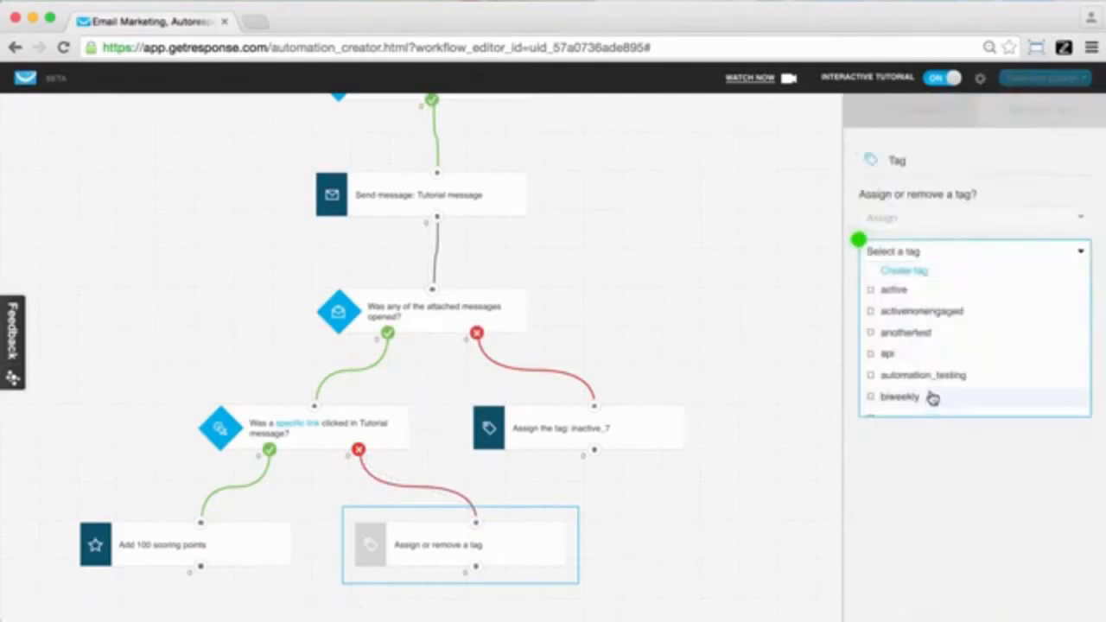
scroll(933, 395, "down", 5)
scroll(935, 393, "down", 4)
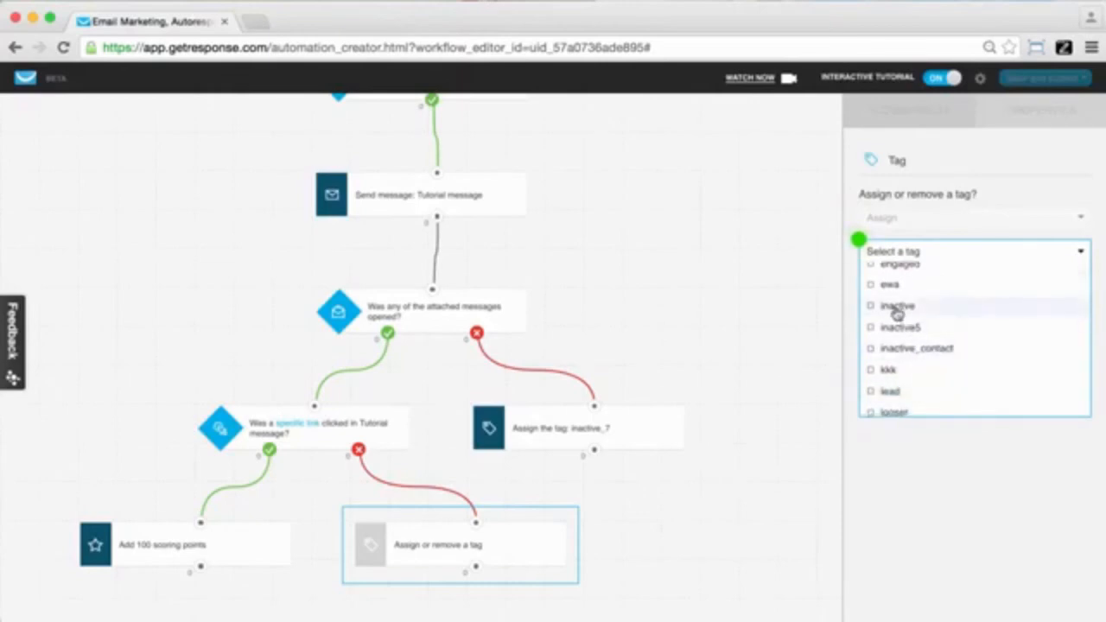
scroll(944, 365, "down", 4)
scroll(943, 365, "down", 1)
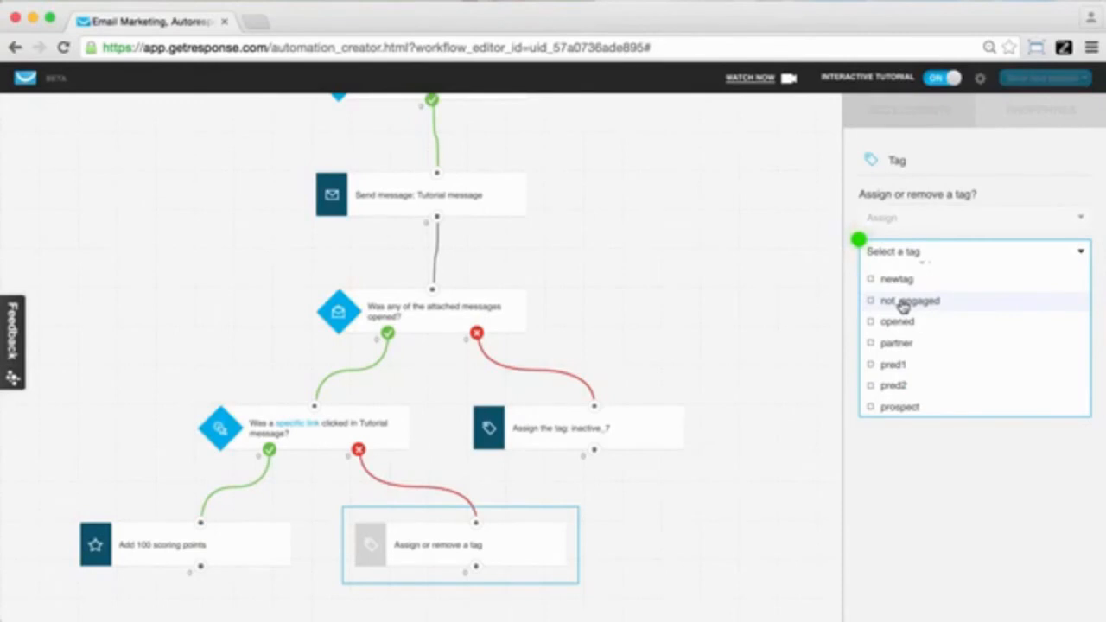
left_click(903, 302)
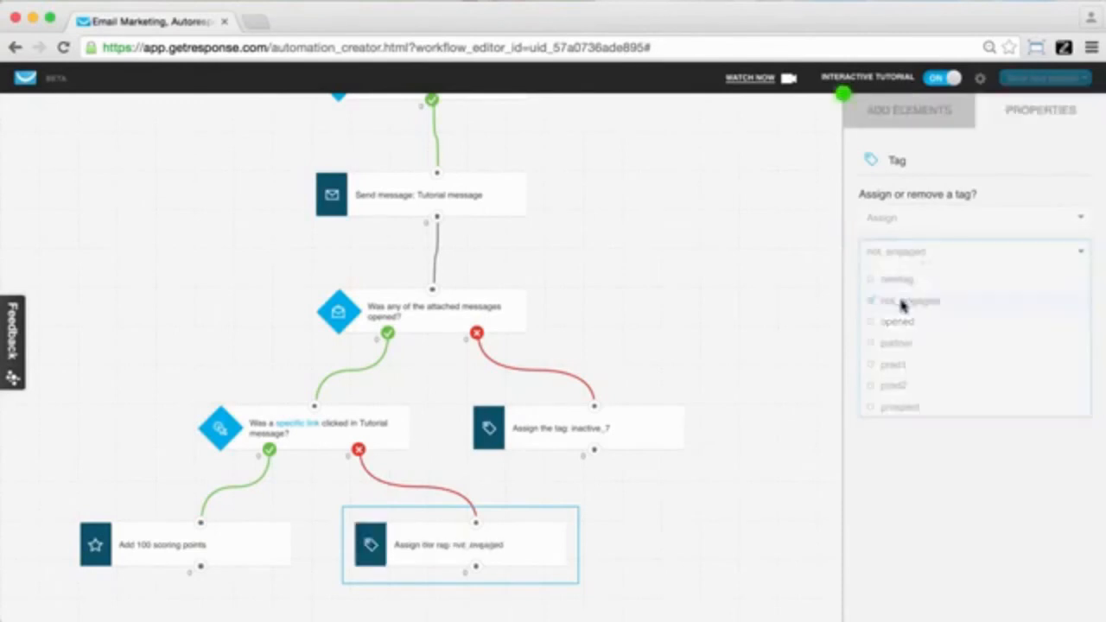
Step: Add a Wait action below the Score action and connect it to that action's output
left_click(893, 128)
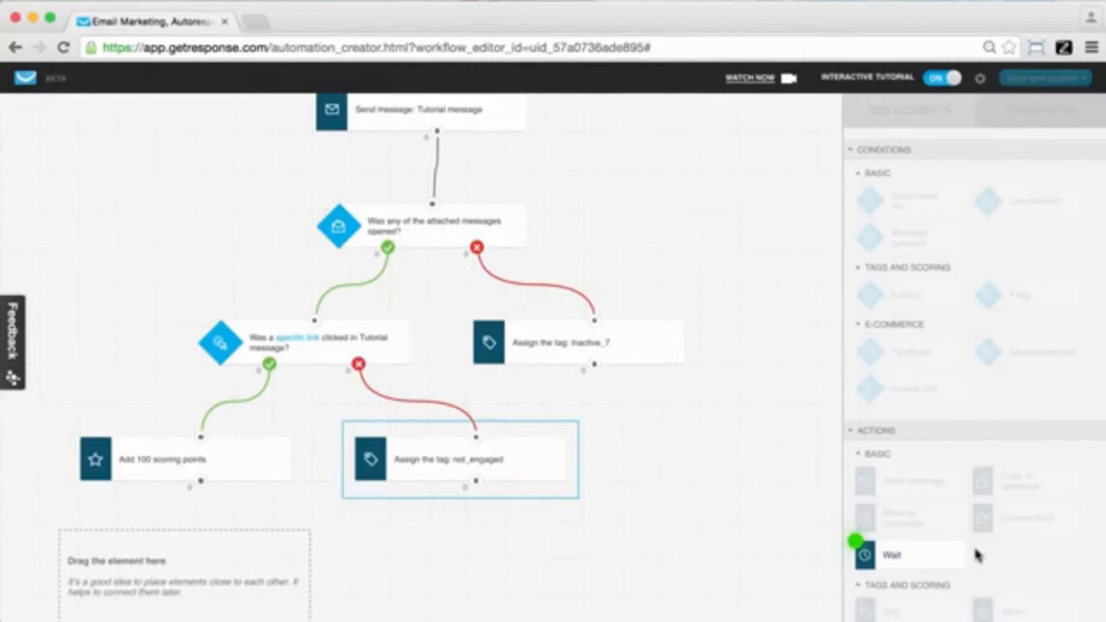
mouse_move(920, 557)
left_mouse_down()
mouse_move(630, 513)
mouse_move(256, 529)
mouse_move(197, 561)
left_mouse_up()
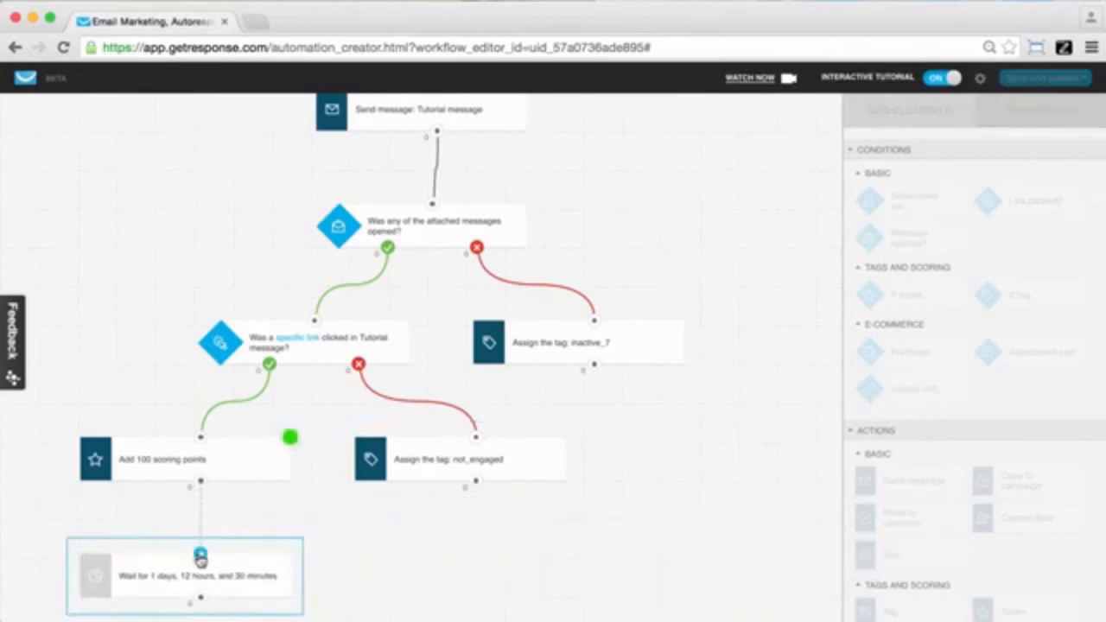
left_click_drag(199, 559, 202, 485)
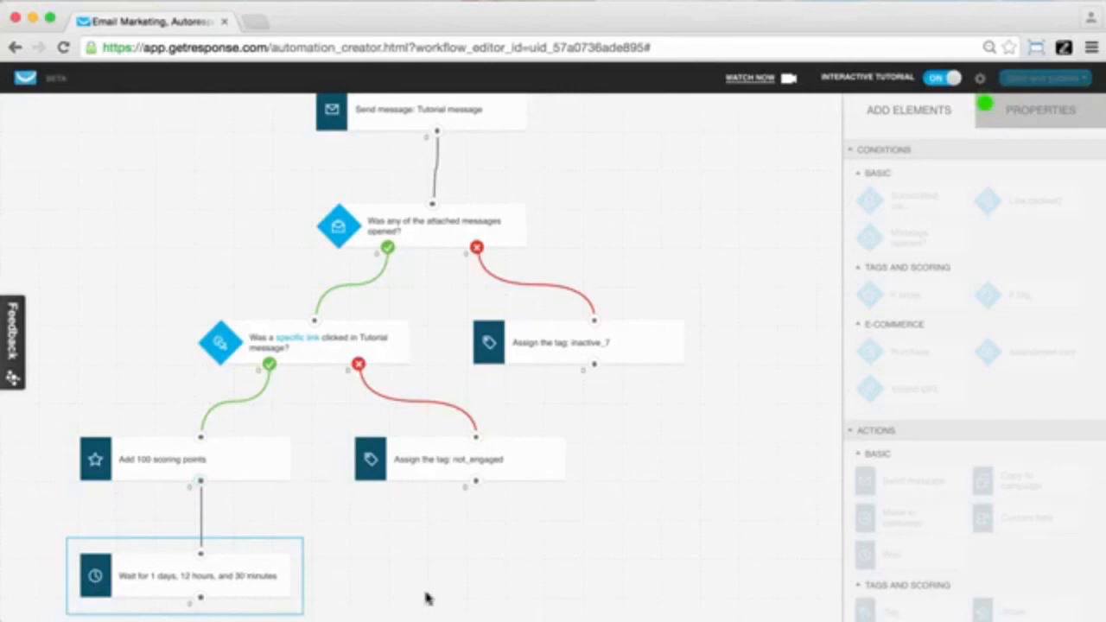
Step: Set the Wait action's delay to 2 days, 0 hours and 0 minutes
left_click(1031, 110)
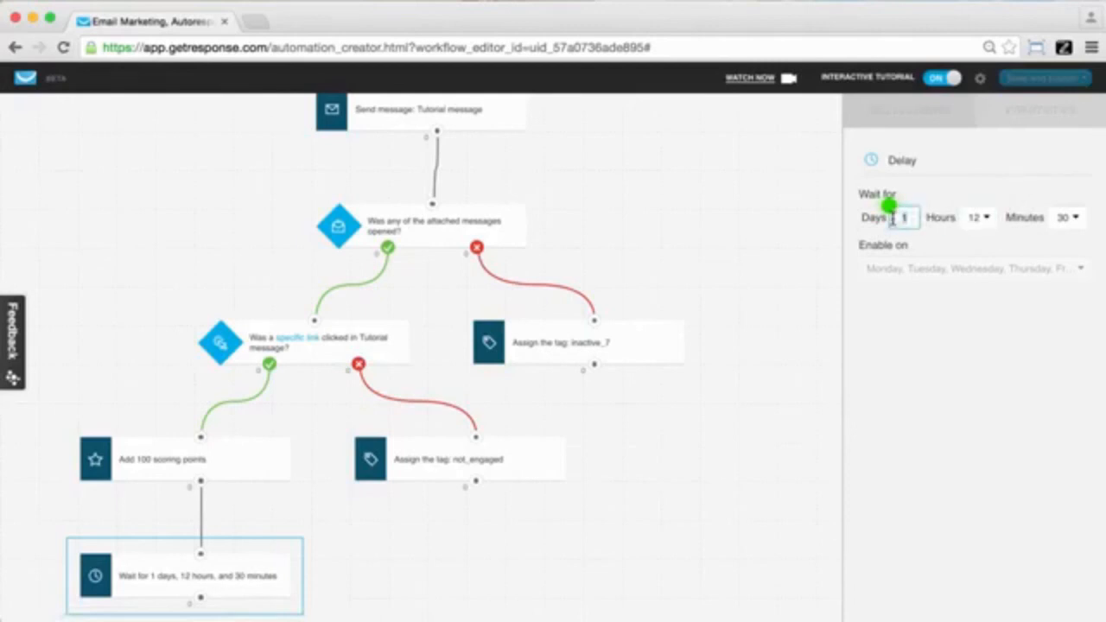
type("2")
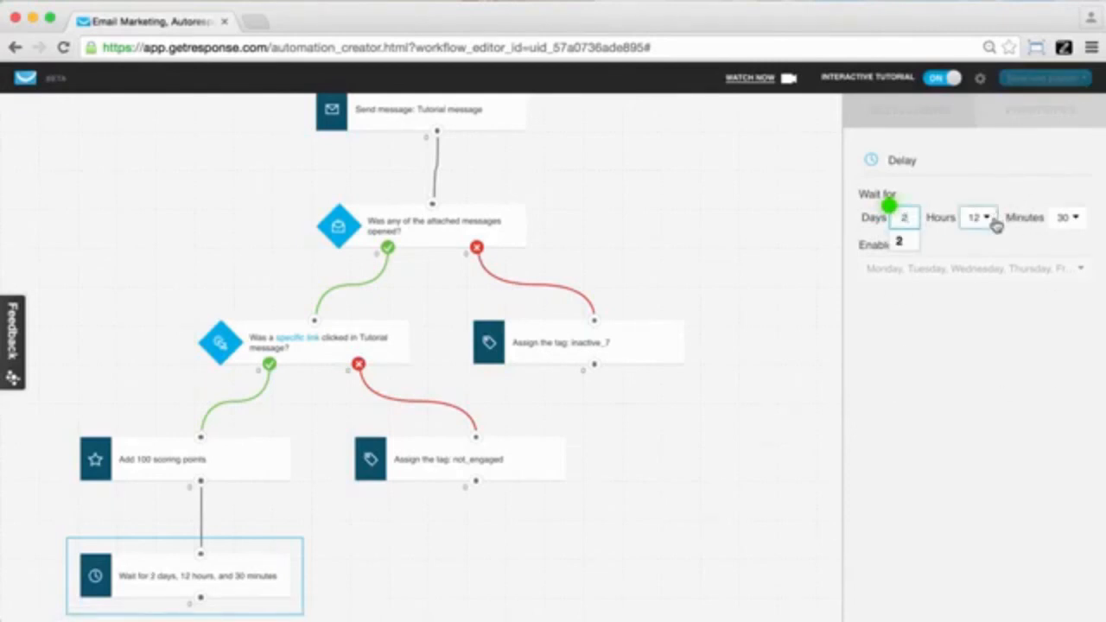
left_click(995, 225)
left_click(991, 235)
left_click(1068, 217)
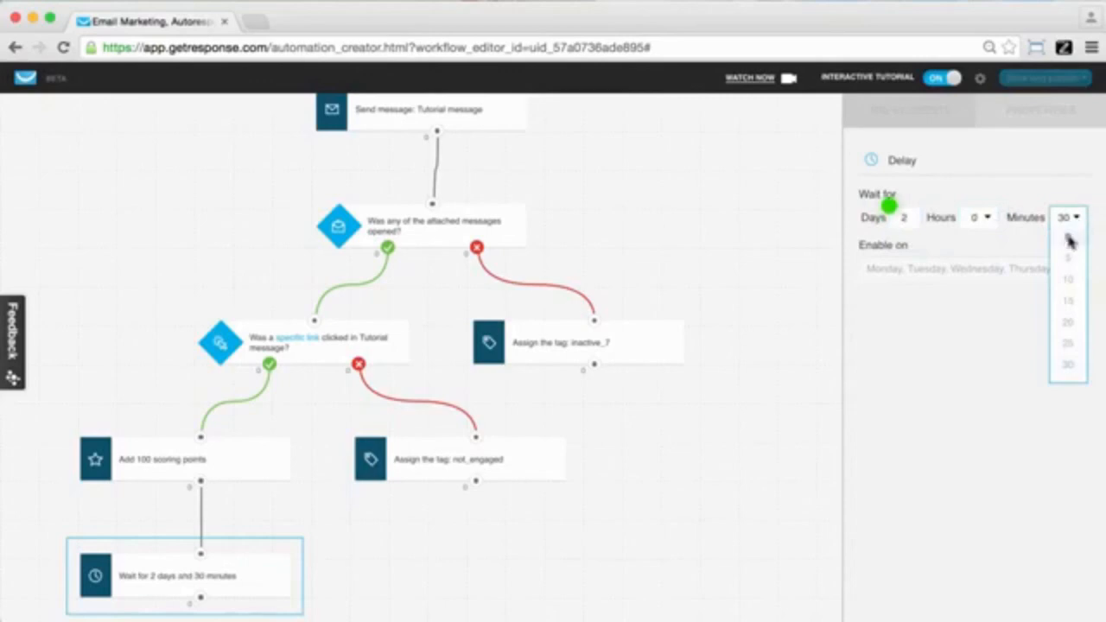
left_click(1067, 238)
Step: Add a Send message action below the Wait action and connect it to the Wait action's output
left_click(930, 121)
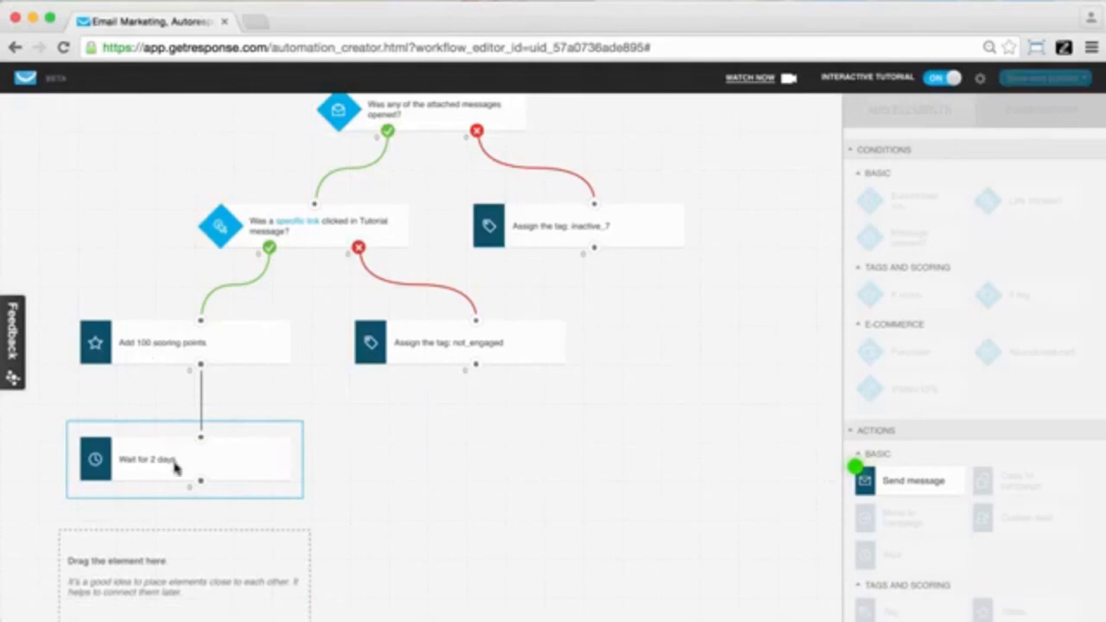
left_click_drag(938, 486, 200, 483)
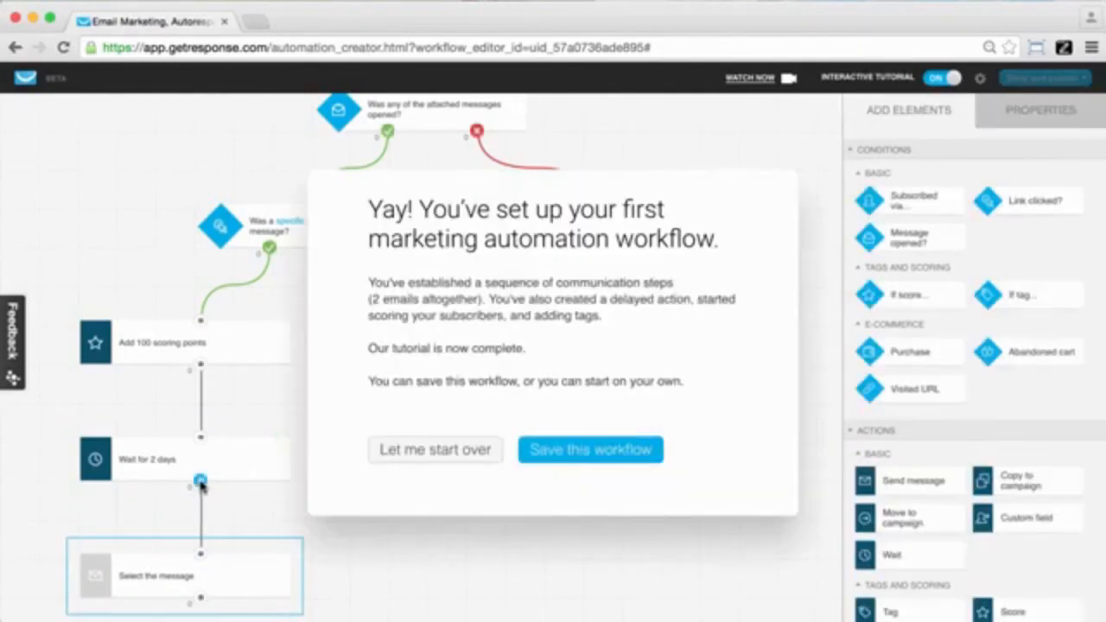